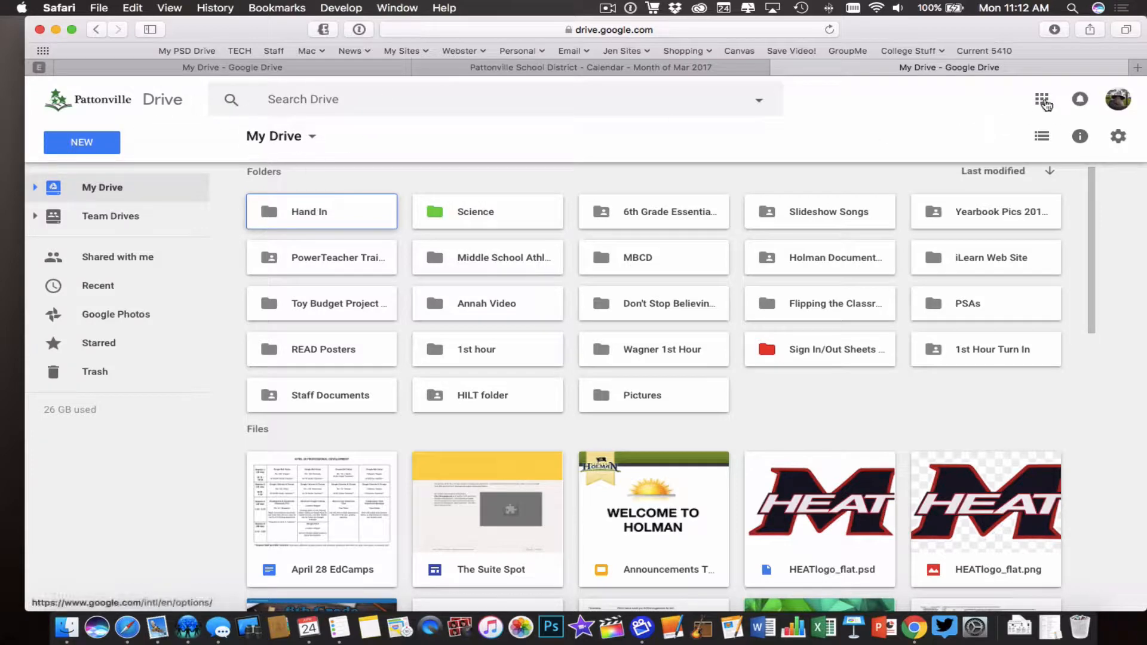
Switch from Drive to Google Calendar, try the Day, Week, Month, 4 Days and Agenda views, and finish in Month view
{"action": "left_click", "coordinate": [1044, 100]}
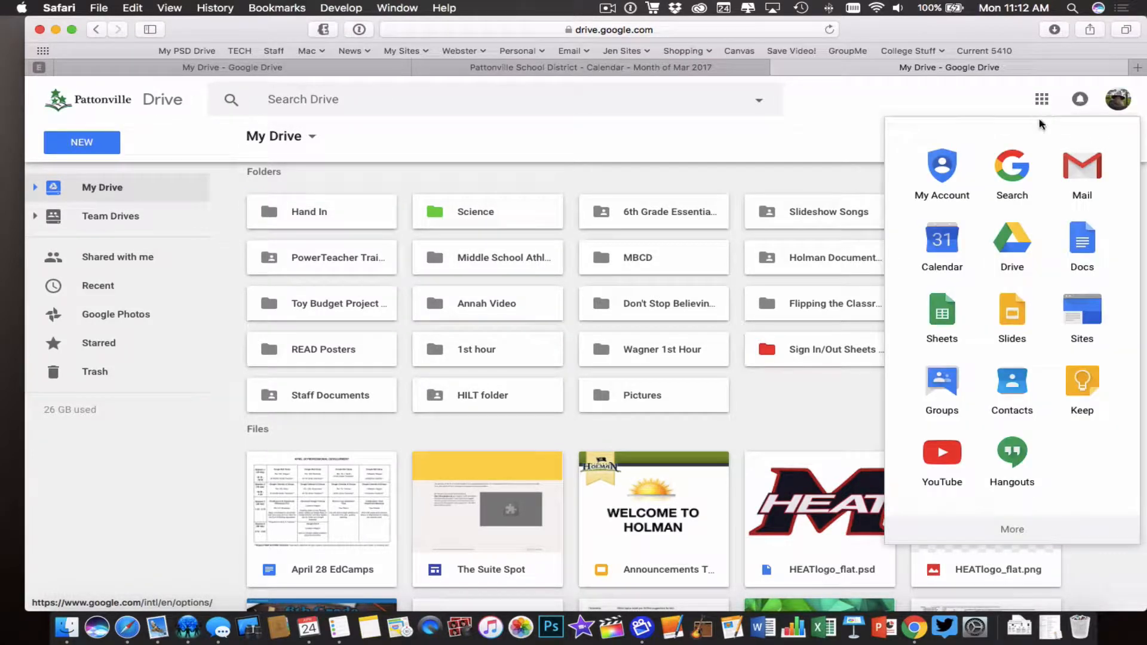
{"action": "left_click", "coordinate": [941, 245], "text": "super"}
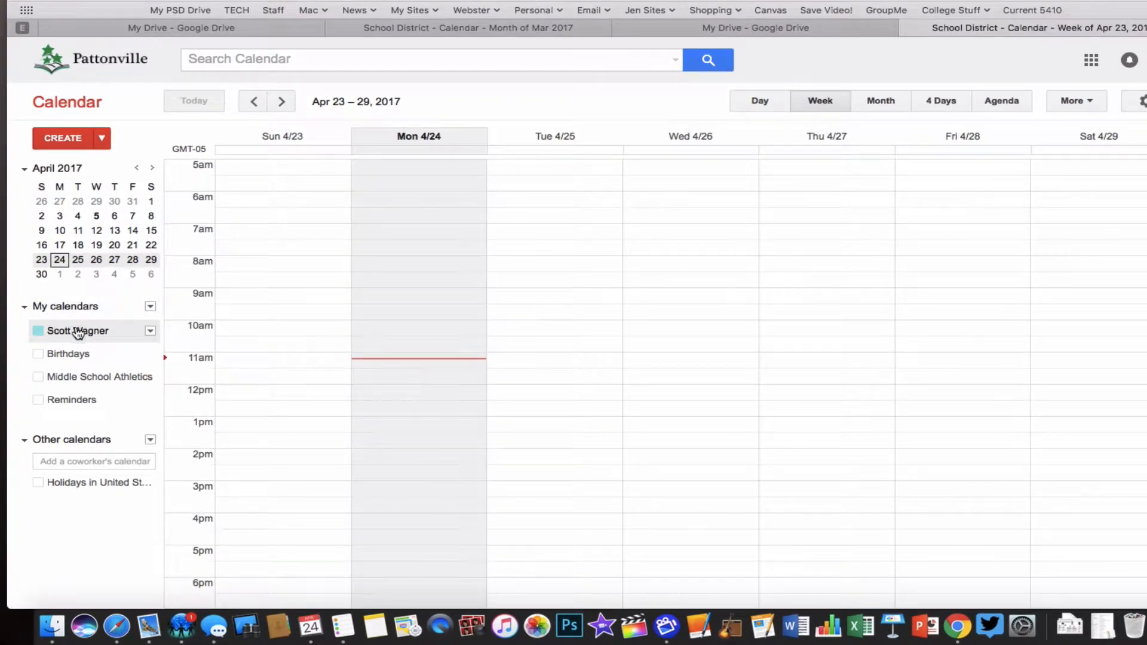
{"action": "left_click", "coordinate": [766, 107]}
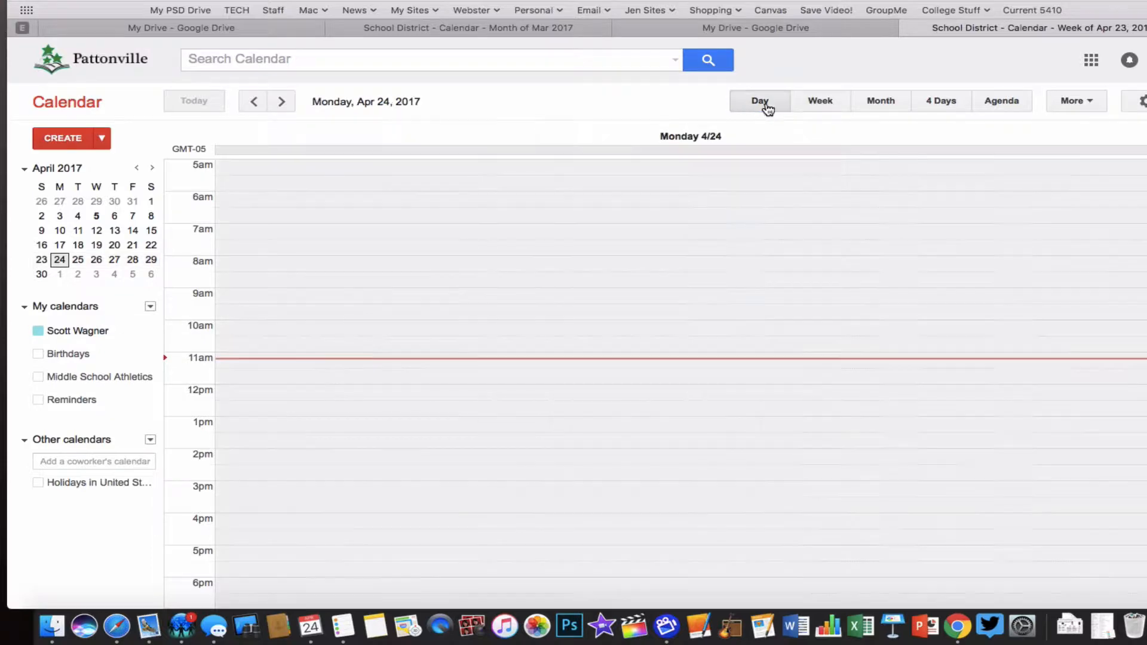
{"action": "left_click", "coordinate": [819, 103]}
{"action": "left_click", "coordinate": [876, 107]}
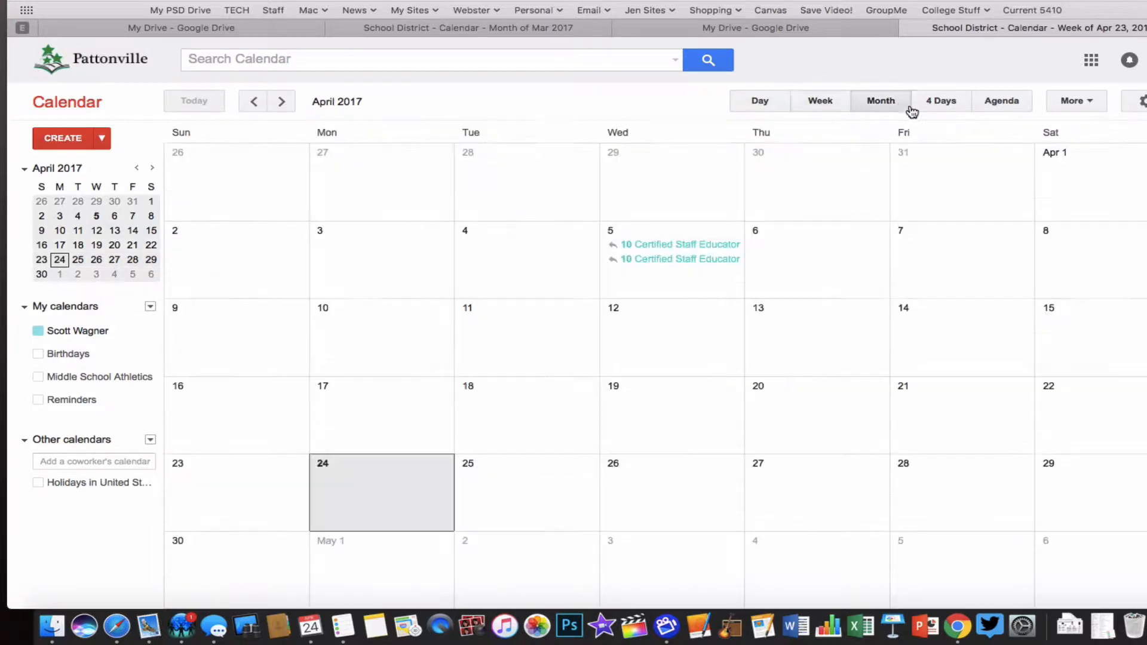
{"action": "left_click", "coordinate": [952, 103]}
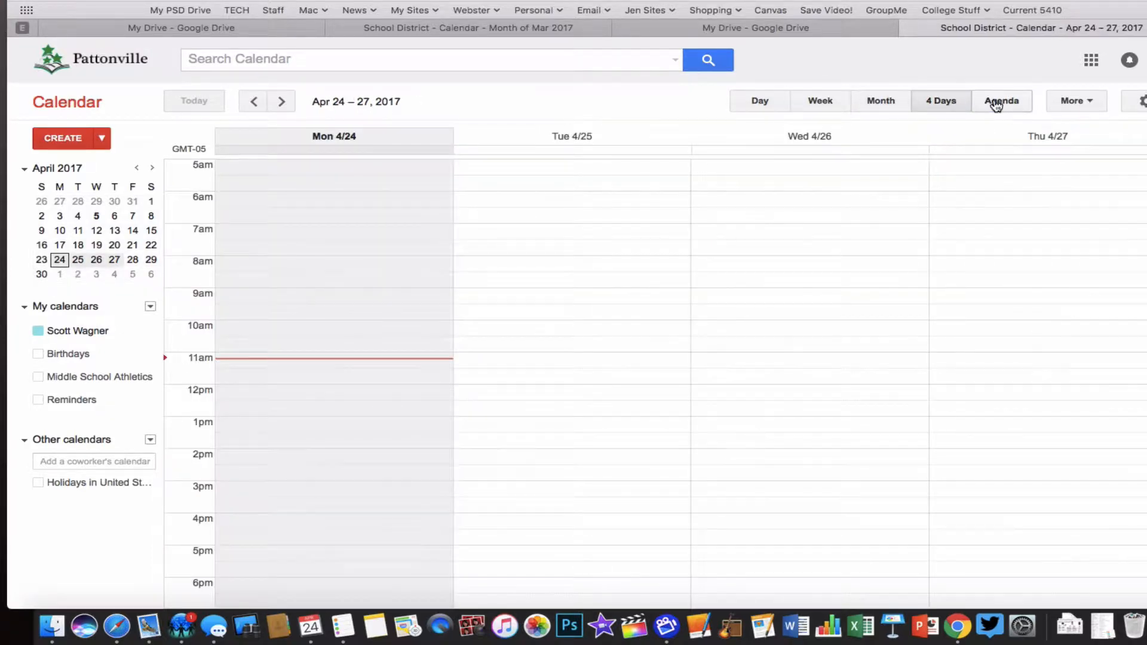
{"action": "left_click", "coordinate": [998, 106]}
{"action": "left_click", "coordinate": [938, 103]}
{"action": "left_click", "coordinate": [855, 103]}
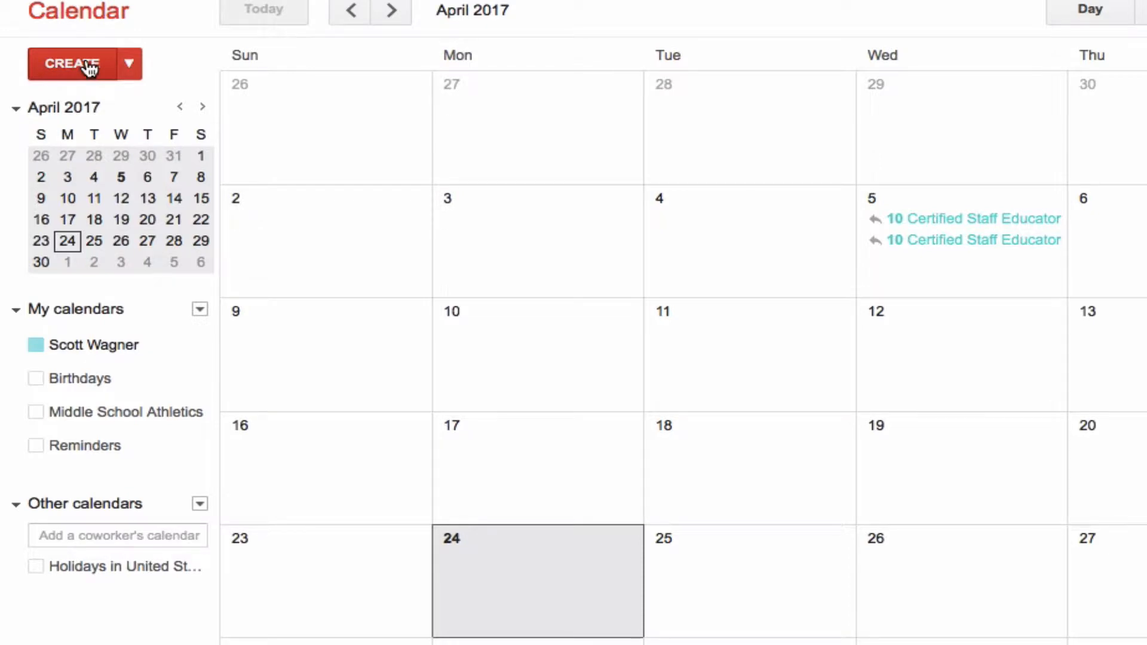
Quick-add the event "Staff Meeting today at 3pm" to the calendar
{"action": "left_click", "coordinate": [130, 63]}
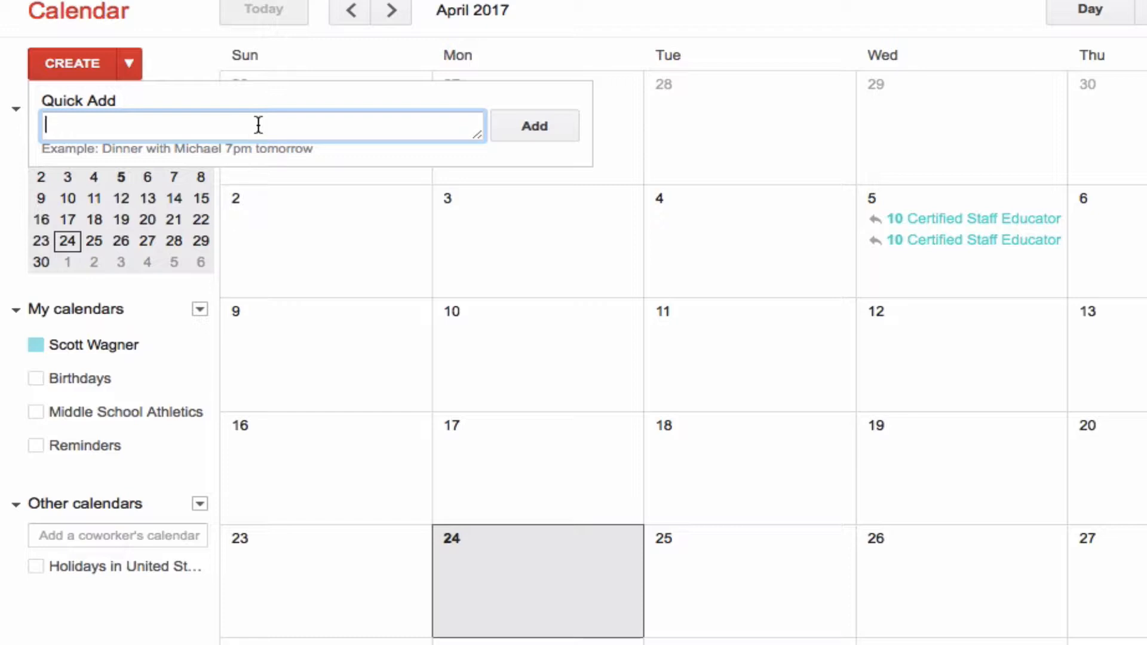
{"action": "type", "text": "Staff Meetin"}
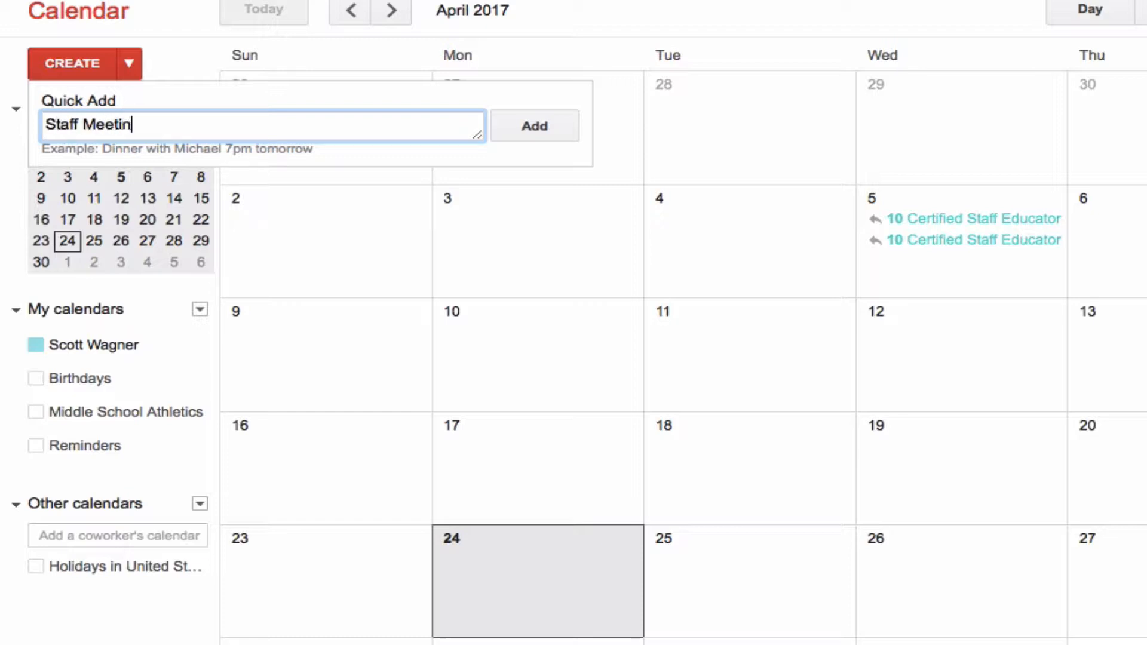
{"action": "type", "text": "g today at 4pm"}
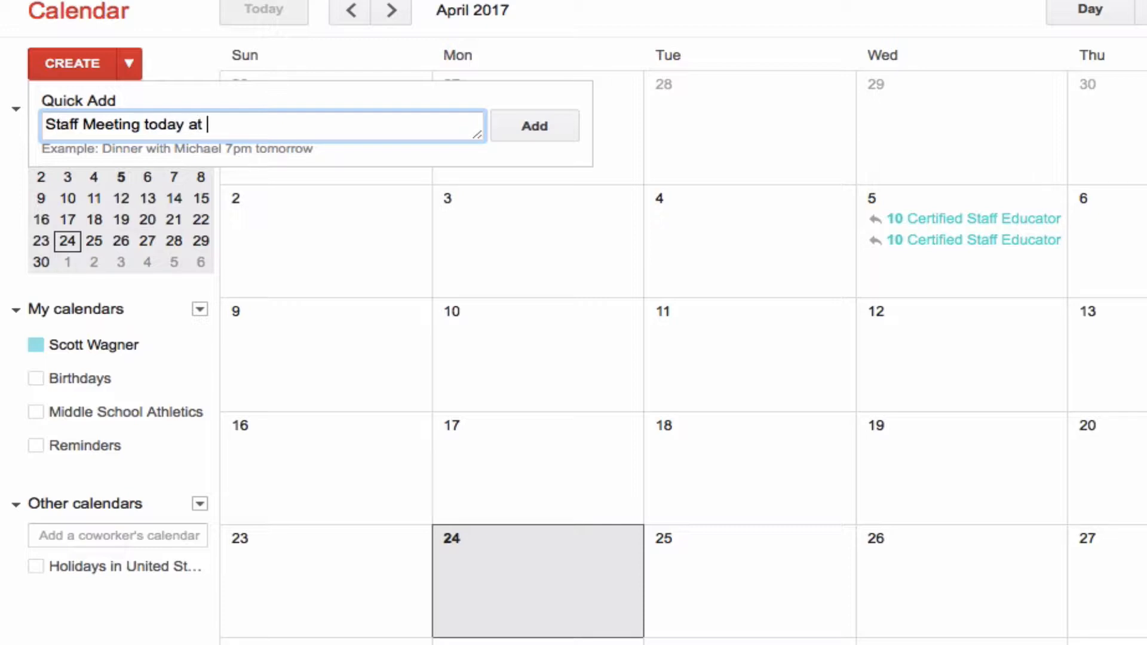
{"action": "key", "text": "BackSpace"}
{"action": "key", "text": "BackSpace"}
{"action": "key", "text": "BackSpace"}
{"action": "type", "text": "3pm"}
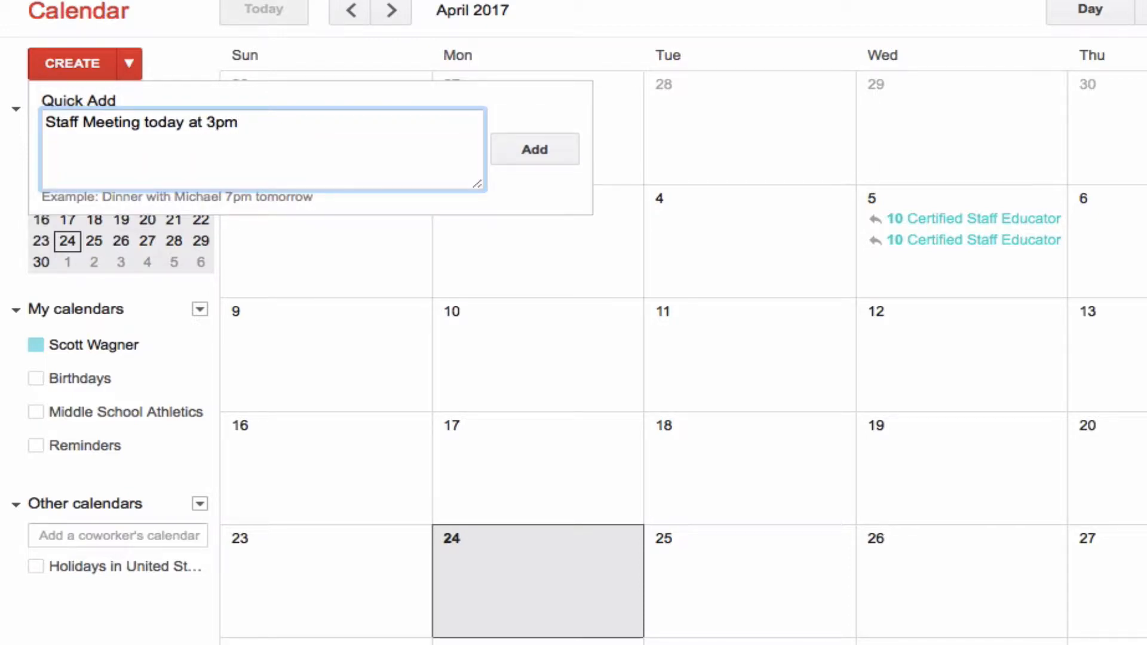
{"action": "left_click", "coordinate": [526, 133]}
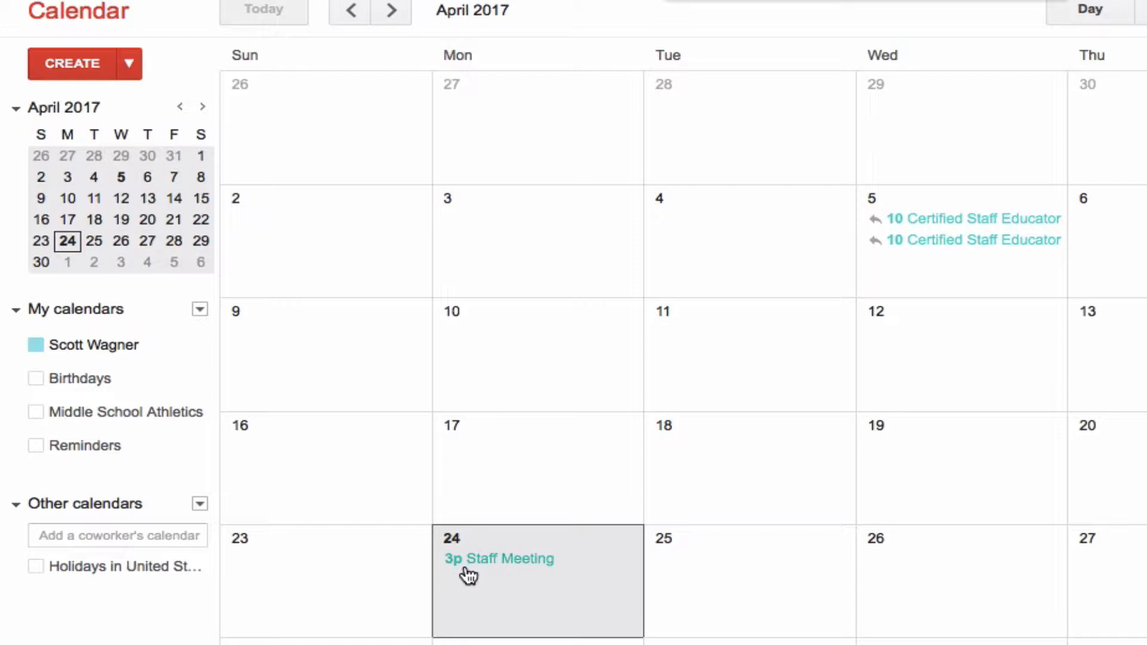
Create a new detailed event titled "5th grade Parent Night"
{"action": "left_click", "coordinate": [87, 65]}
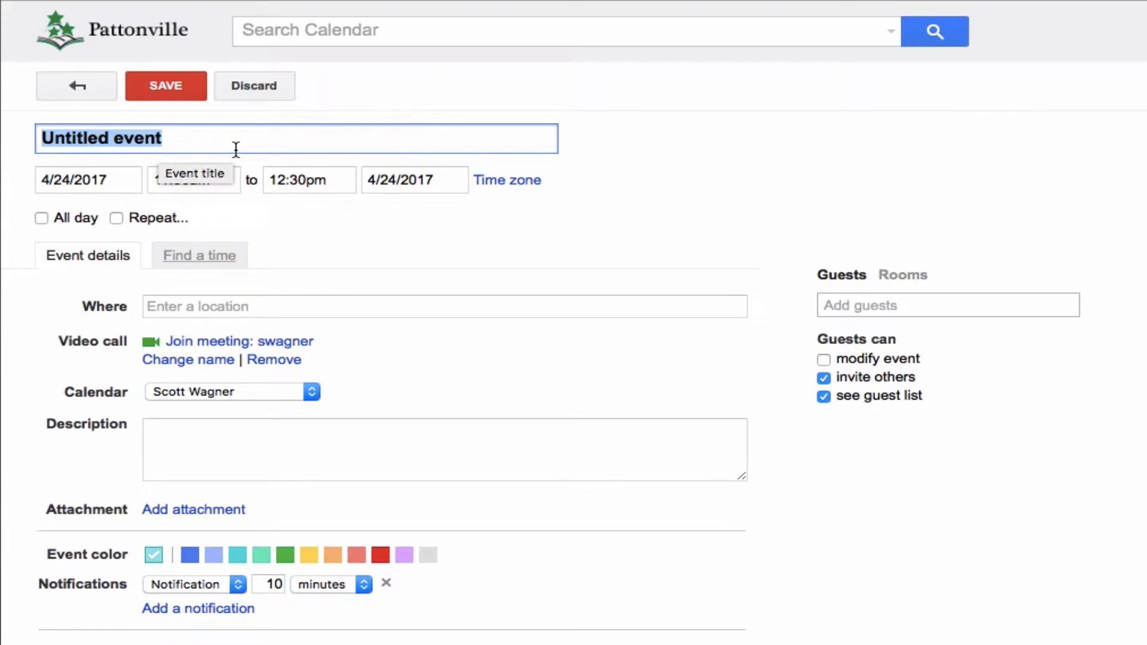
{"action": "type", "text": "5t"}
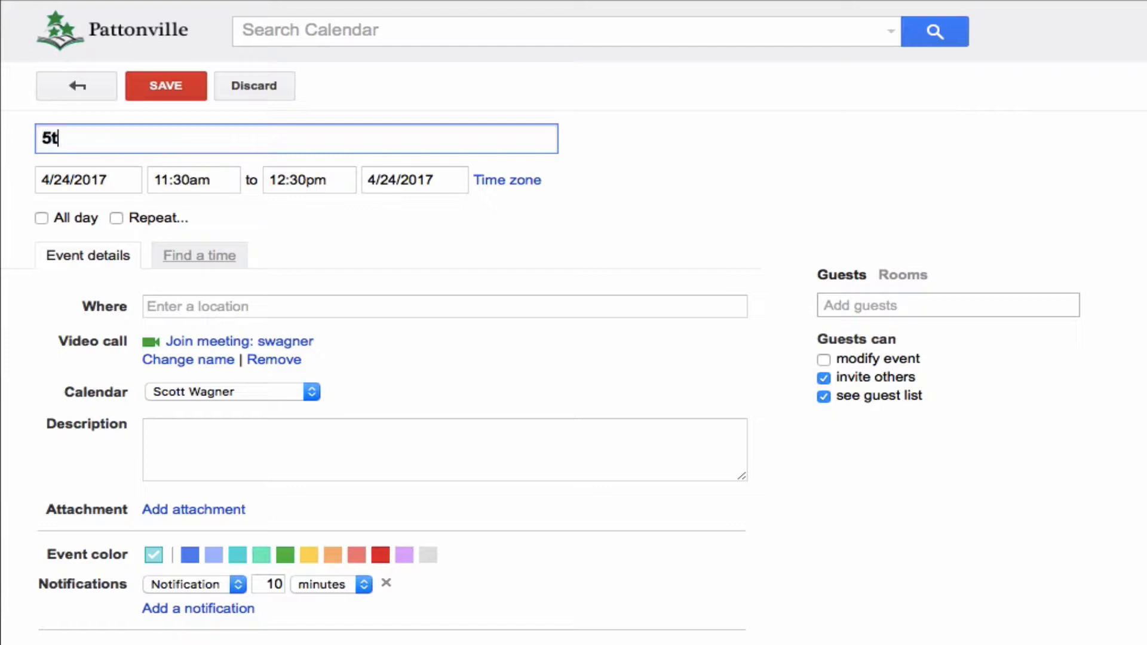
{"action": "type", "text": "h grade Parent Night"}
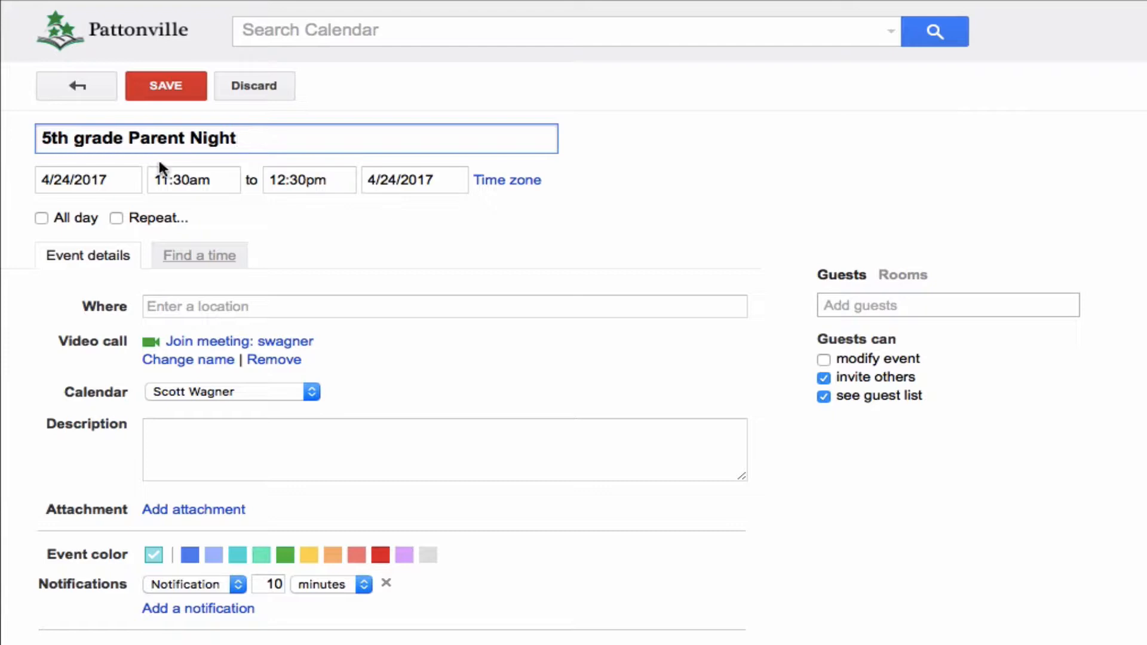
Schedule the event on 4/25/2017 with a 6:30pm start time, without any repetition
{"action": "left_click", "coordinate": [70, 183]}
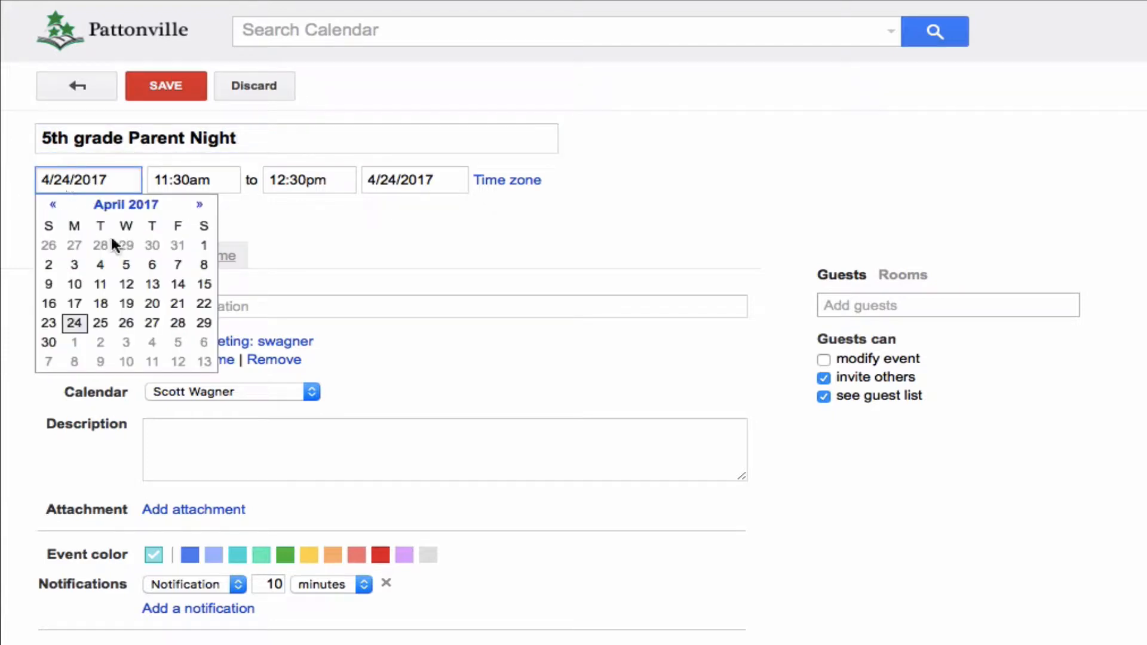
{"action": "left_click", "coordinate": [100, 323]}
{"action": "left_click", "coordinate": [174, 176]}
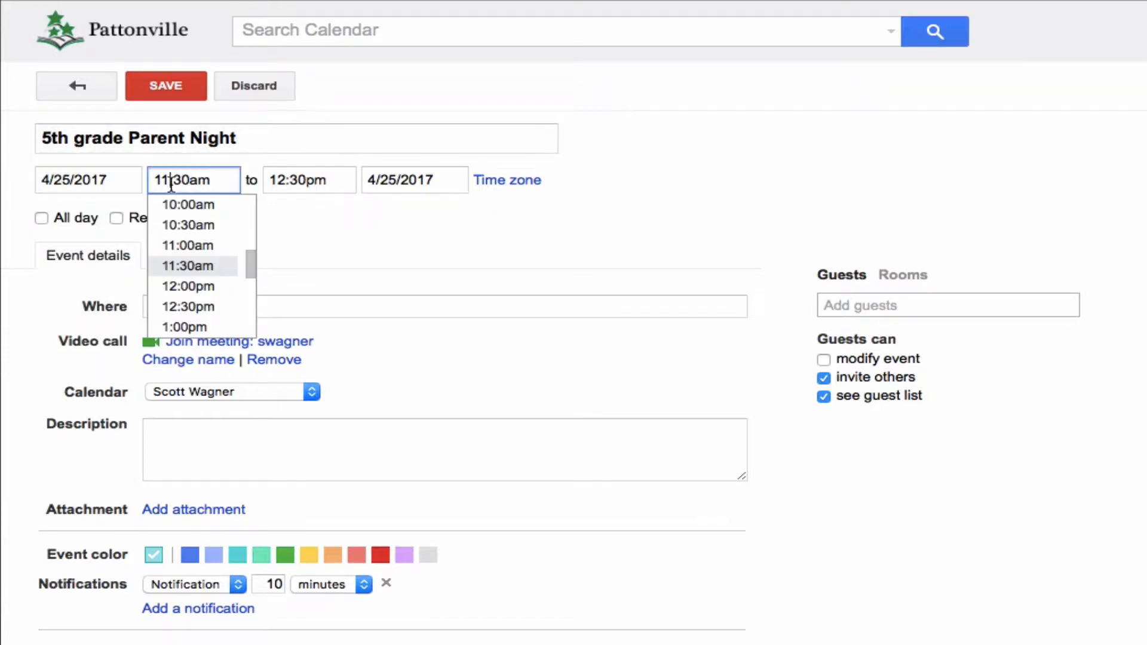
{"action": "left_click_drag", "start_coordinate": [251, 253], "coordinate": [247, 285]}
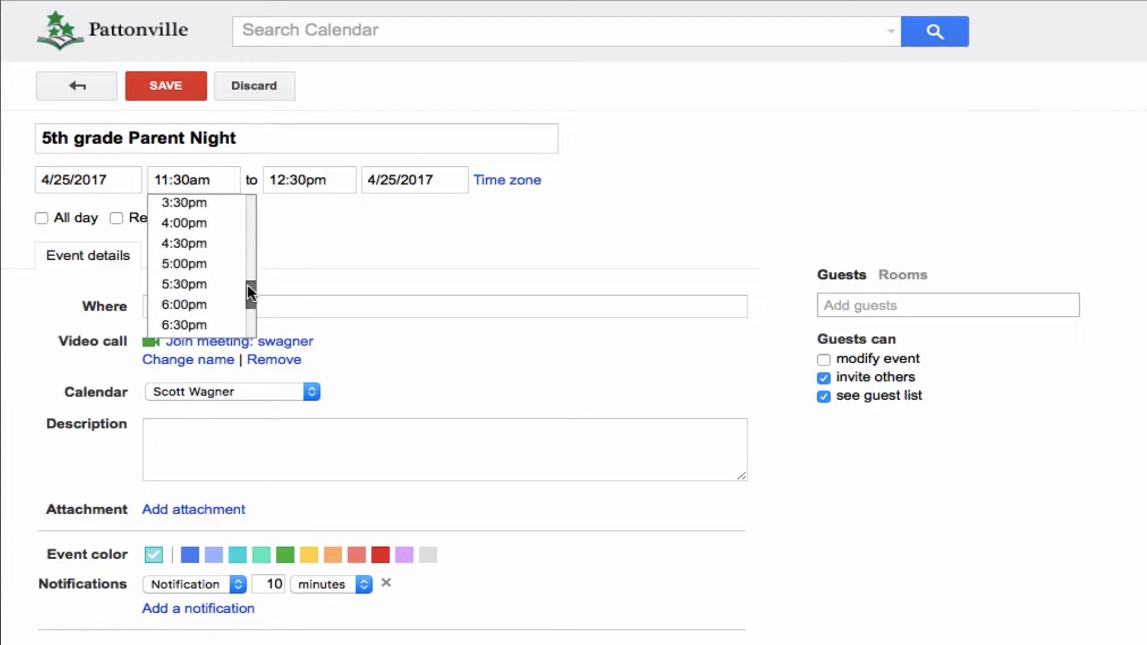
{"action": "left_click", "coordinate": [186, 325]}
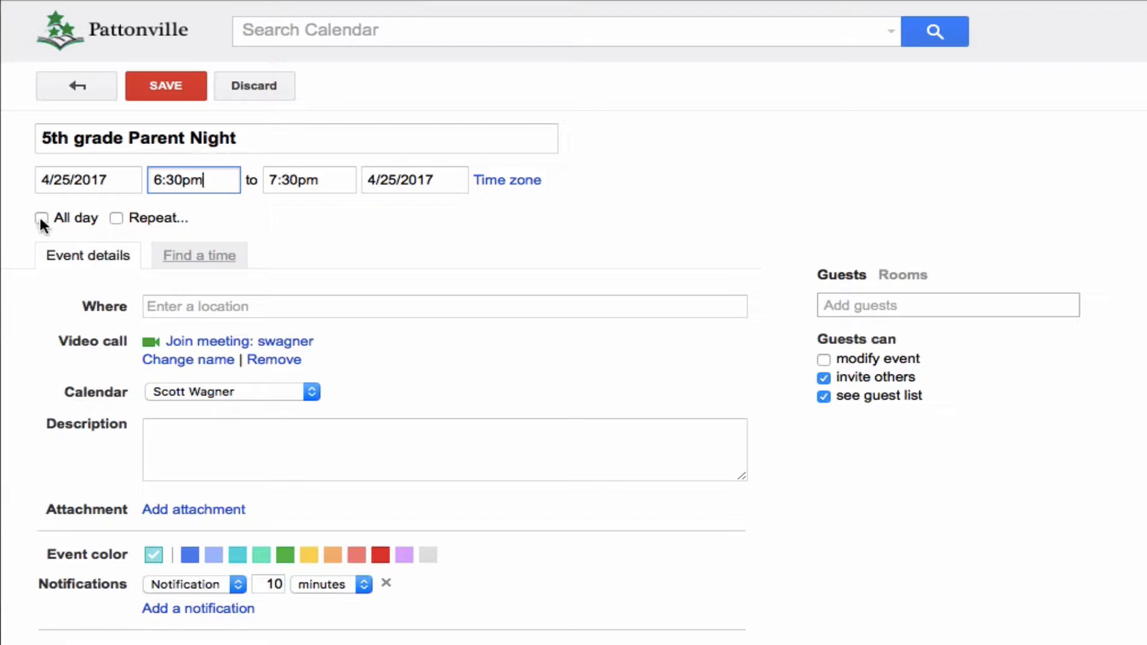
{"action": "left_click", "coordinate": [116, 218]}
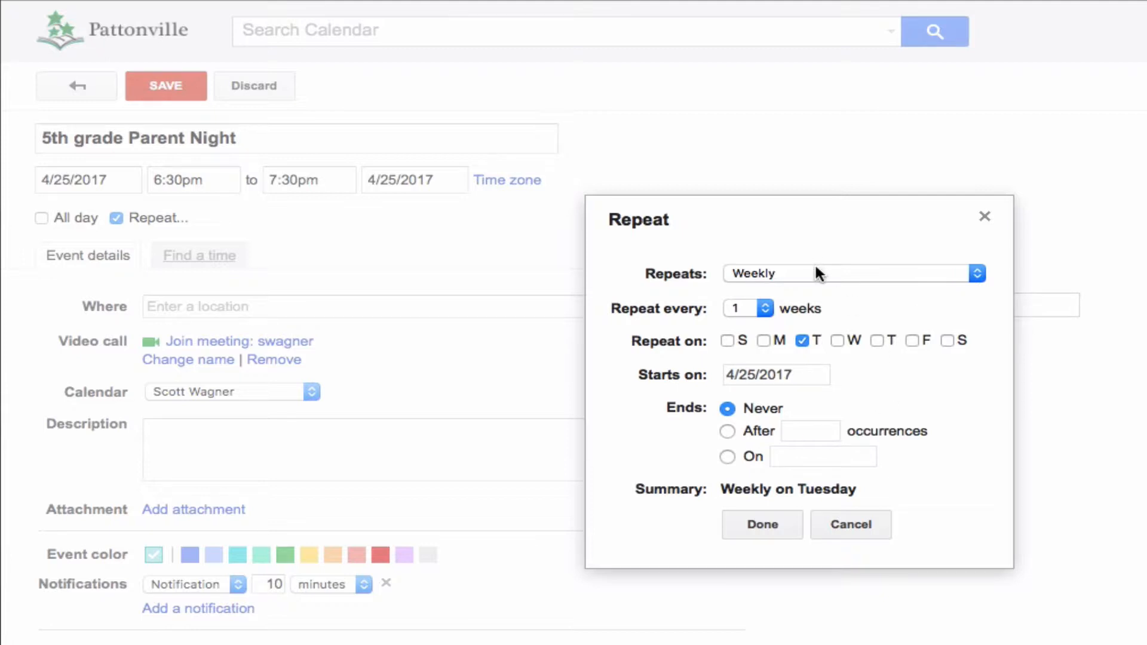
{"action": "left_click", "coordinate": [984, 218]}
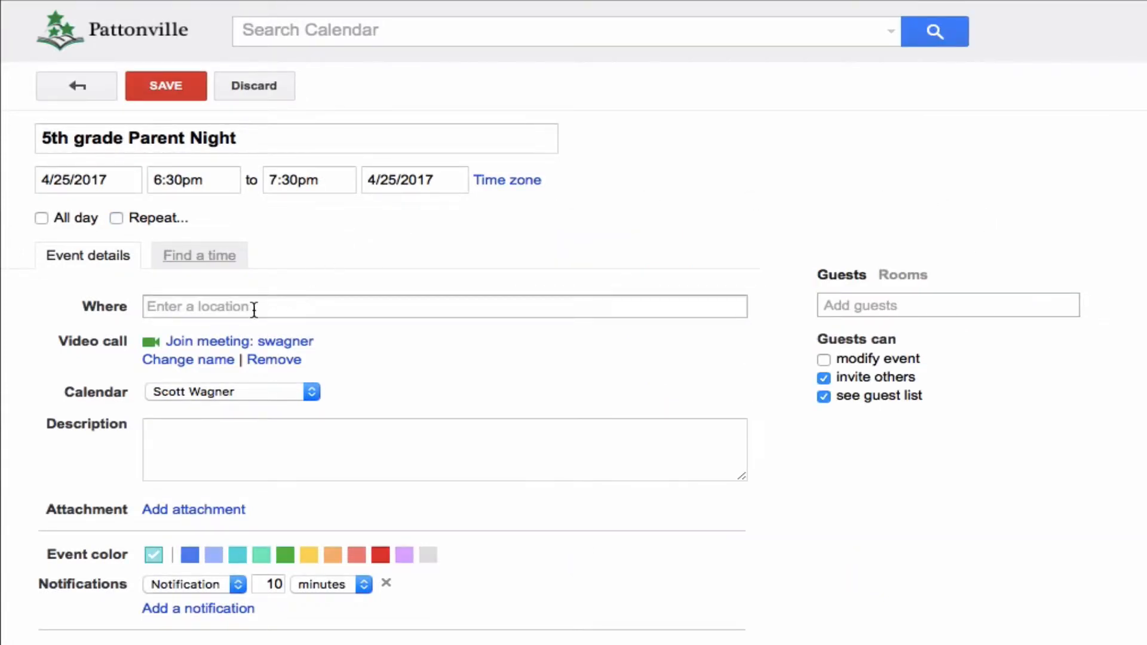
Set the event's location to the venue's street address, using a suggested match
{"action": "left_click", "coordinate": [167, 309]}
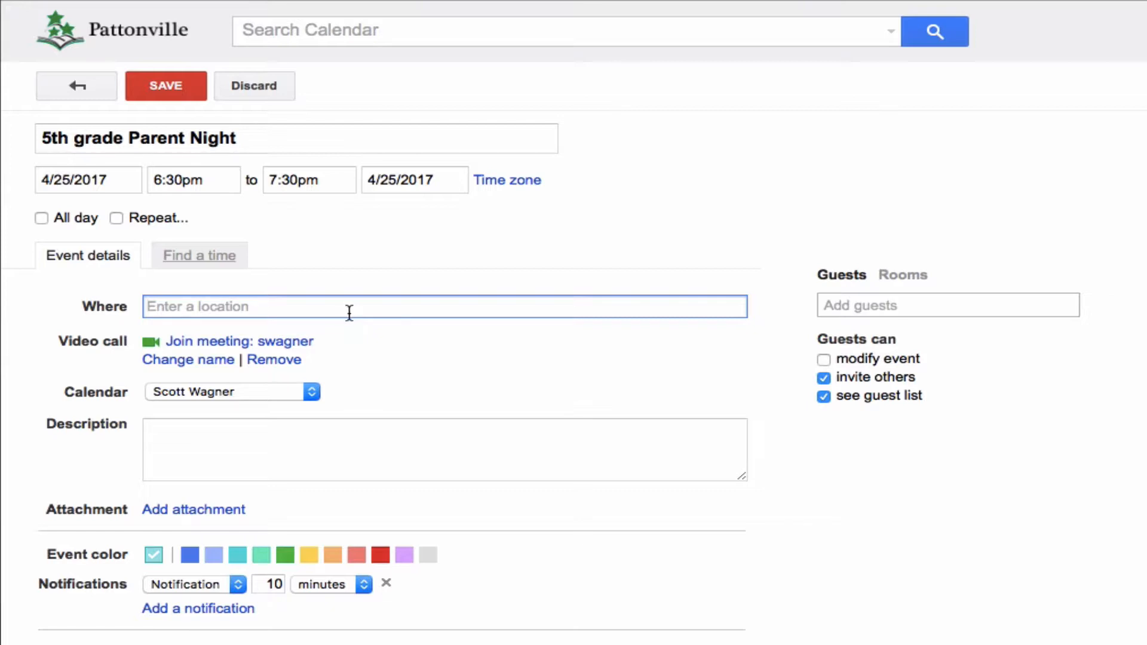
{"action": "type", "text": "11055"}
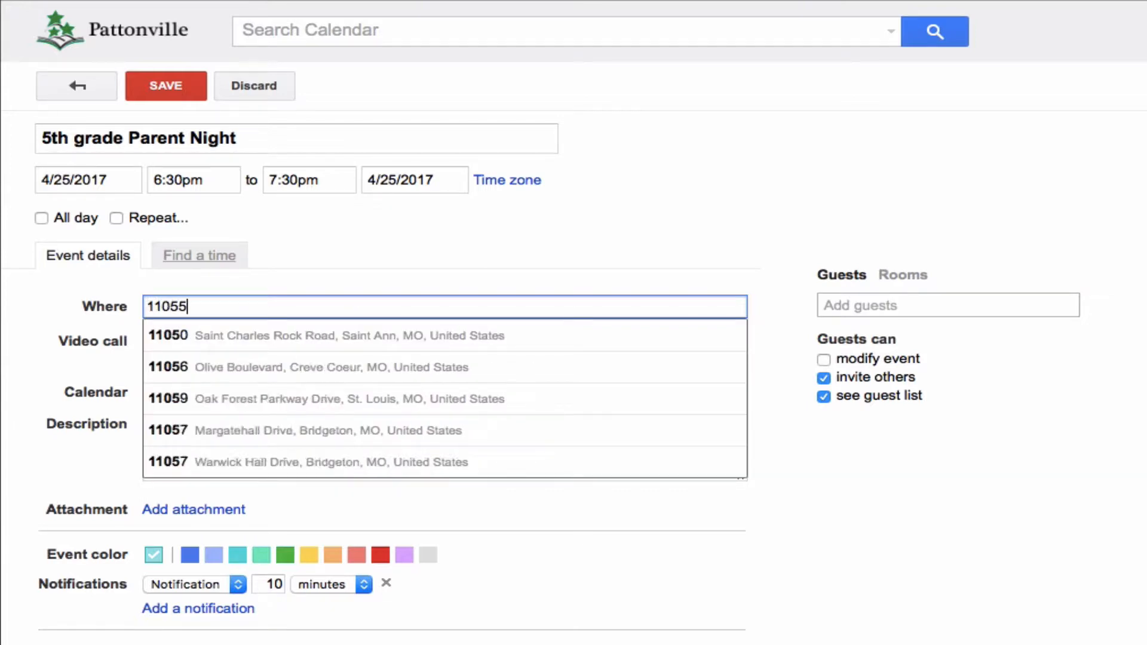
{"action": "left_click", "coordinate": [354, 336]}
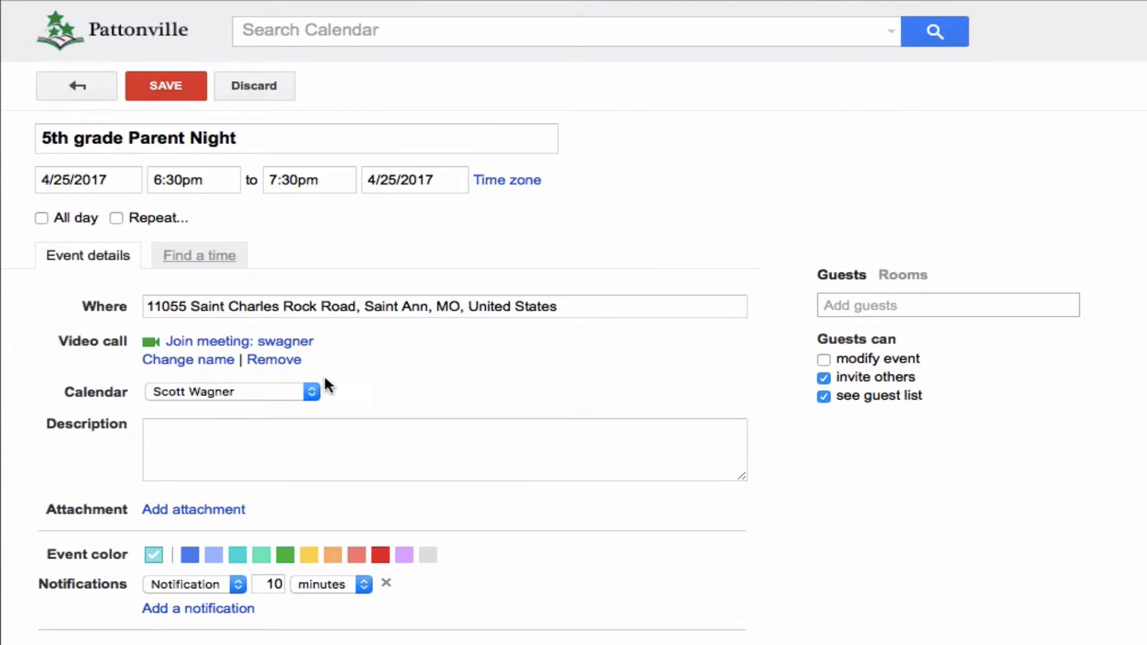
Keep the event on the owner's personal calendar and set its event color to red
{"action": "left_click", "coordinate": [196, 393]}
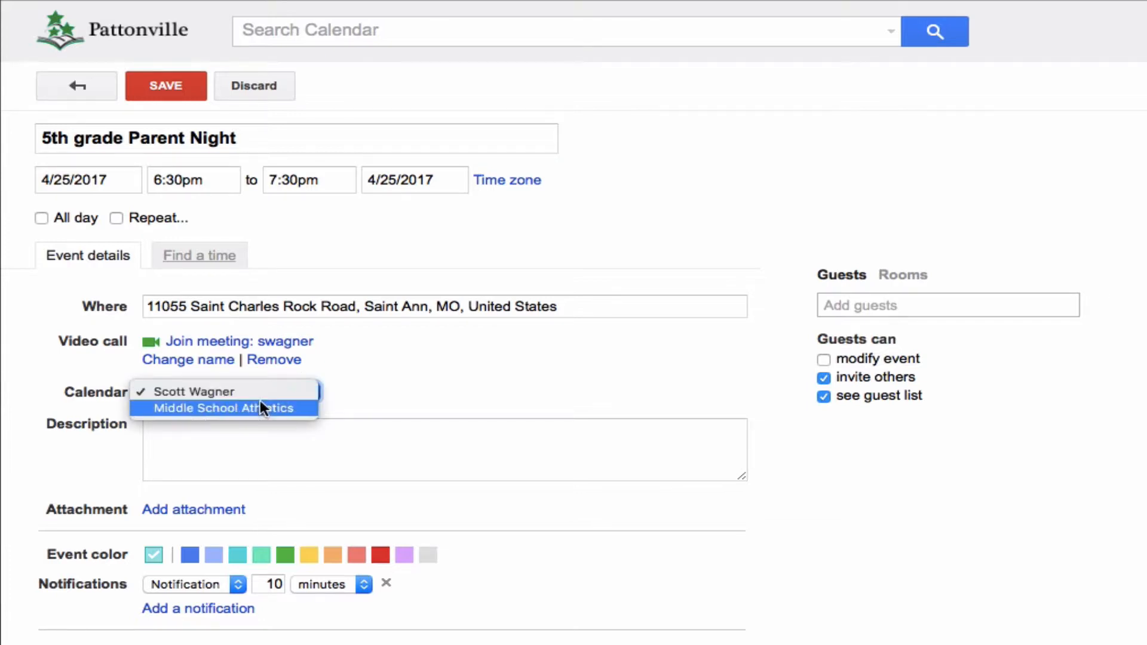
{"action": "left_click", "coordinate": [260, 391]}
{"action": "left_click", "coordinate": [299, 451]}
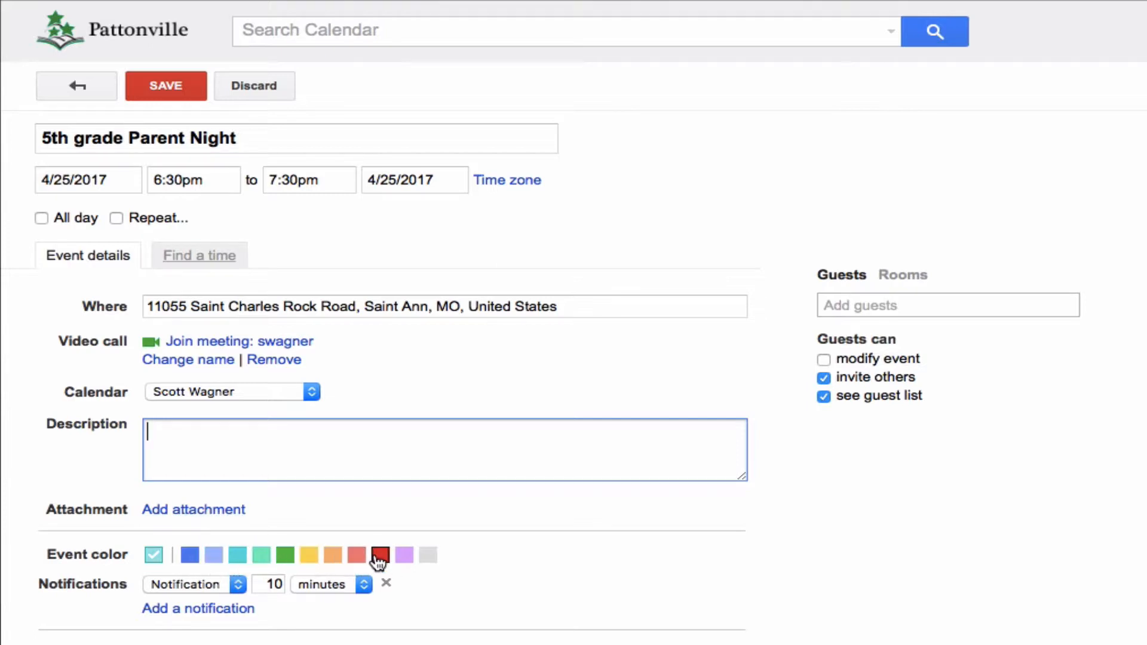
{"action": "left_click", "coordinate": [380, 556]}
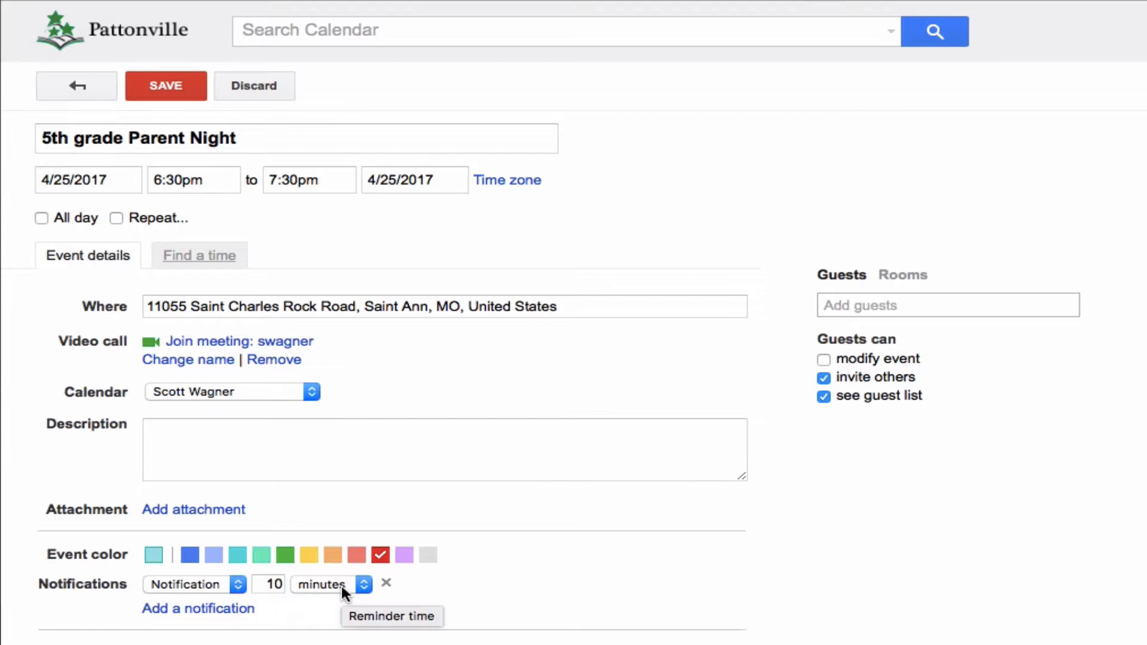
Check which notification types are available for the event
{"action": "left_click", "coordinate": [234, 584]}
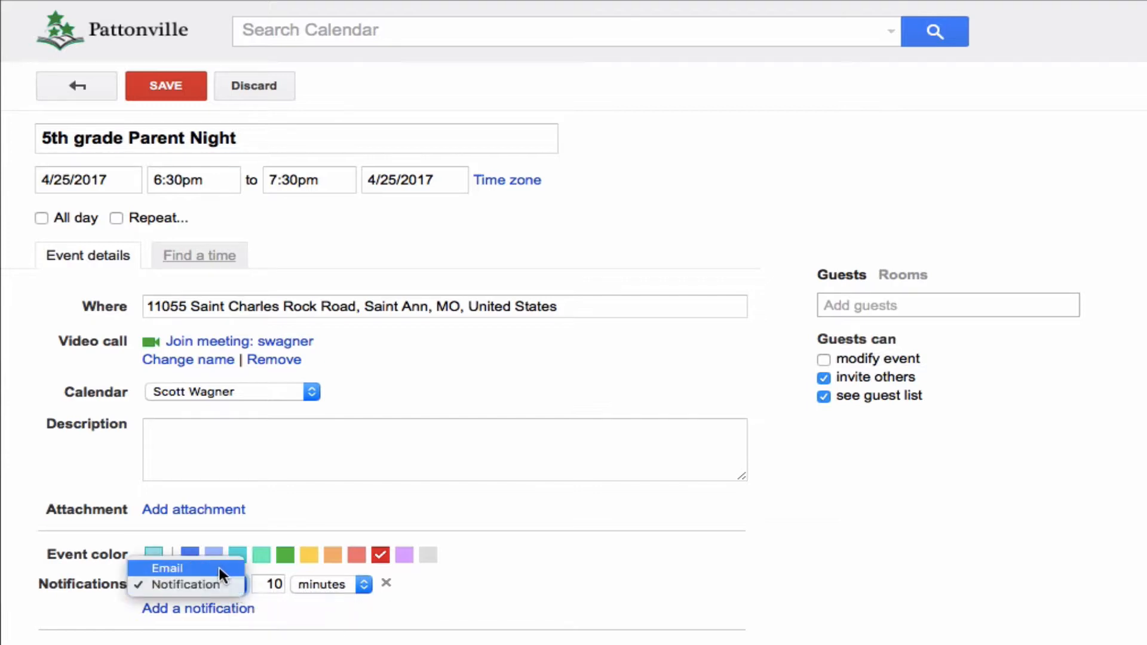
{"action": "left_click", "coordinate": [538, 606]}
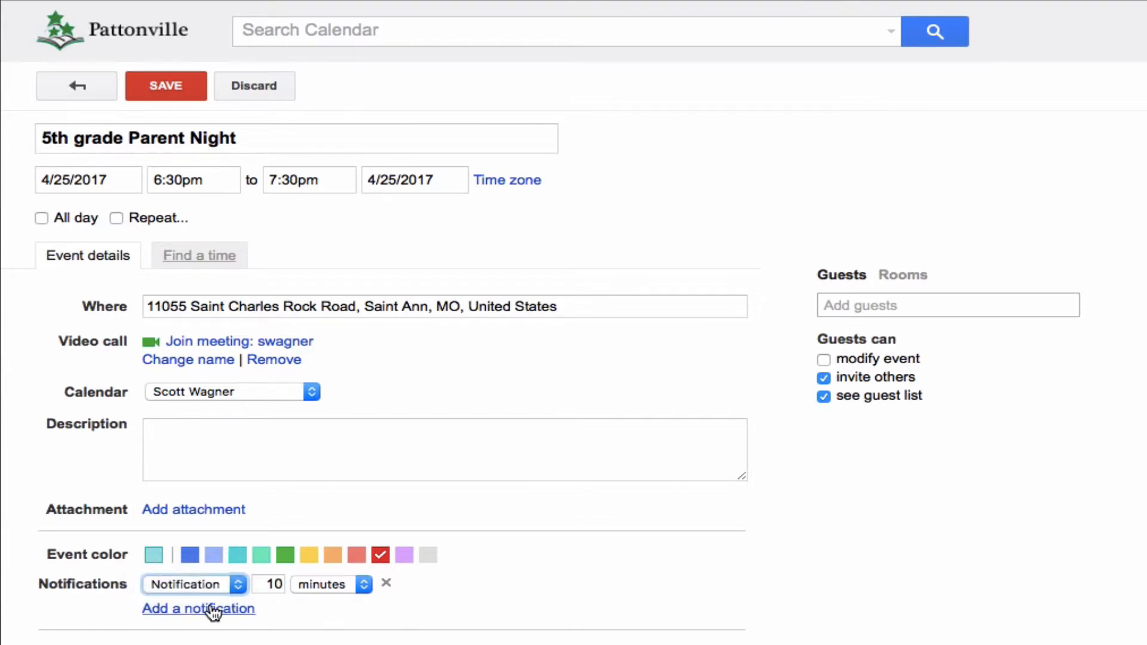
{"action": "scroll", "coordinate": [505, 640], "scroll_direction": "down", "scroll_amount": 1}
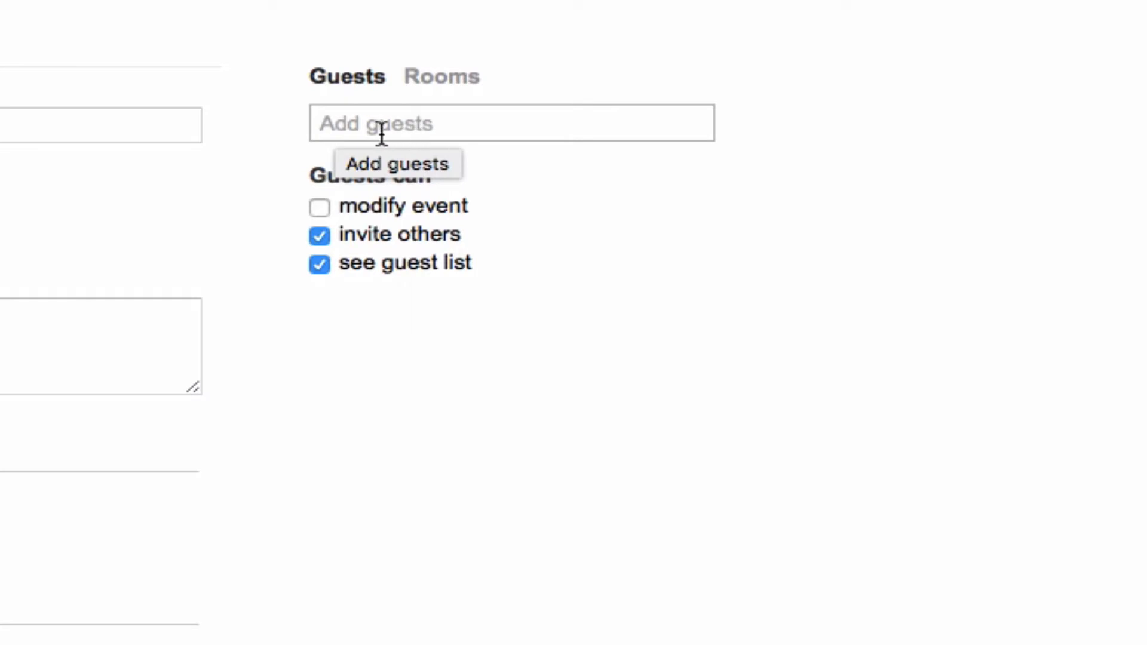
Add a suggested colleague as an event guest, keeping the guests' permission to modify the event turned off
{"action": "left_click", "coordinate": [353, 122]}
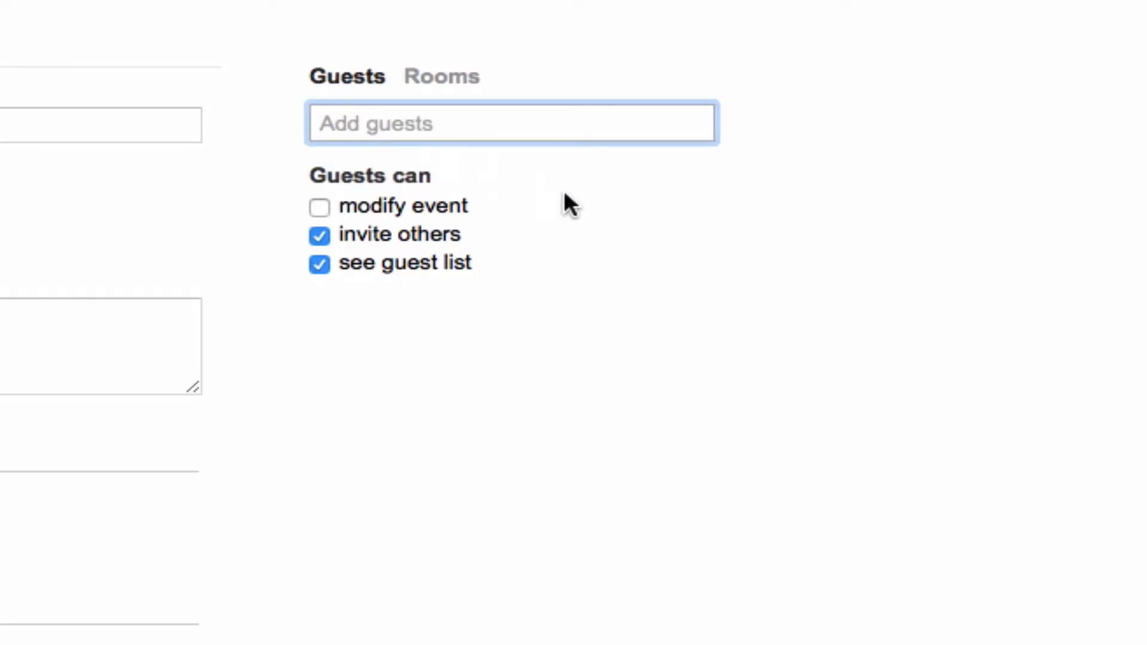
{"action": "type", "text": "lisa"}
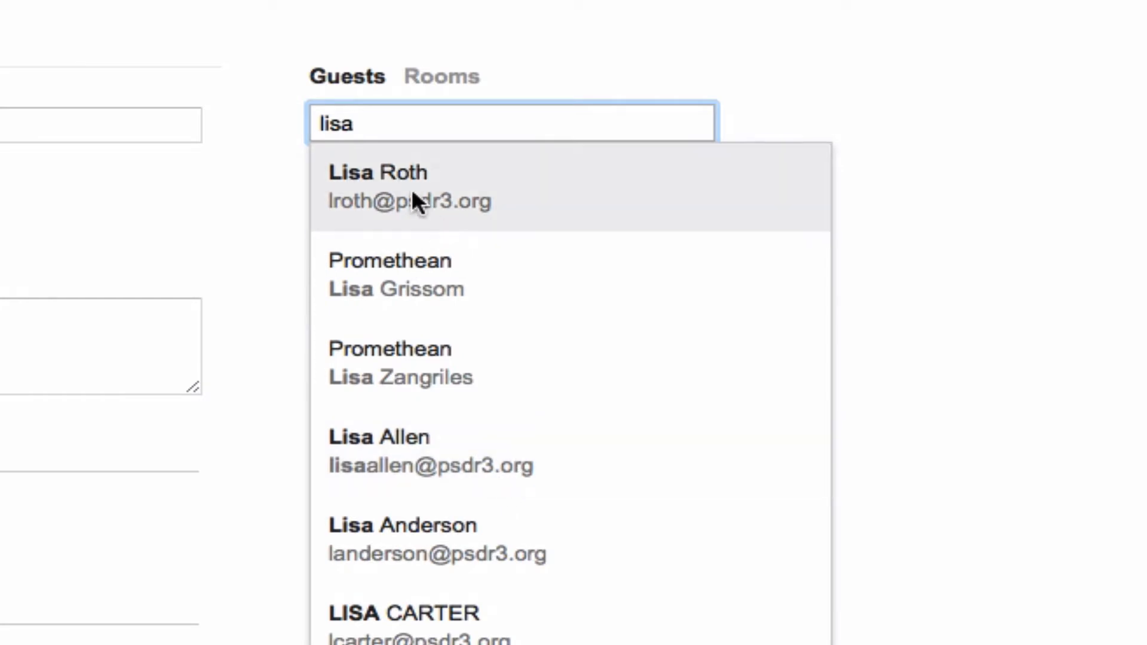
{"action": "left_click", "coordinate": [424, 190]}
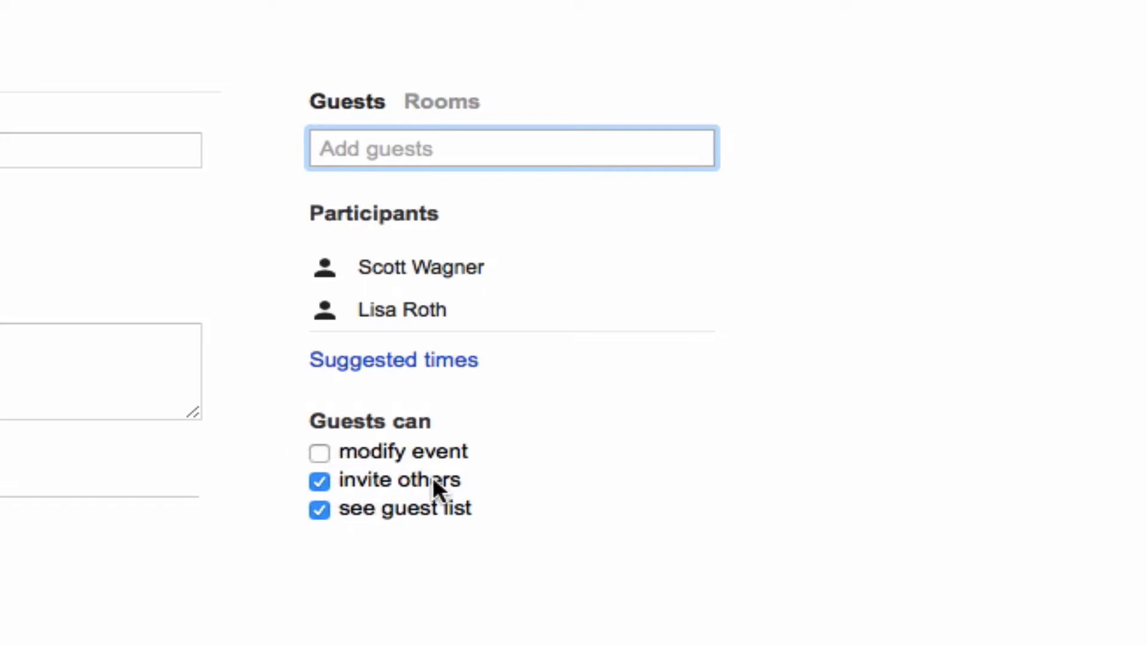
{"action": "left_click", "coordinate": [321, 451]}
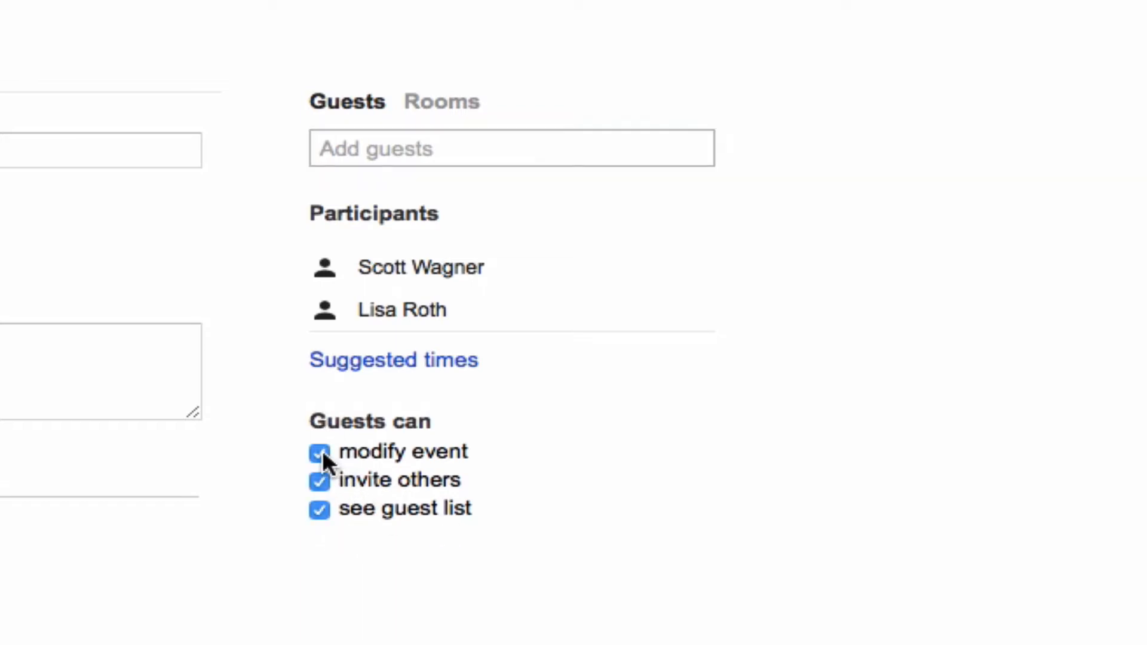
{"action": "left_click", "coordinate": [321, 452]}
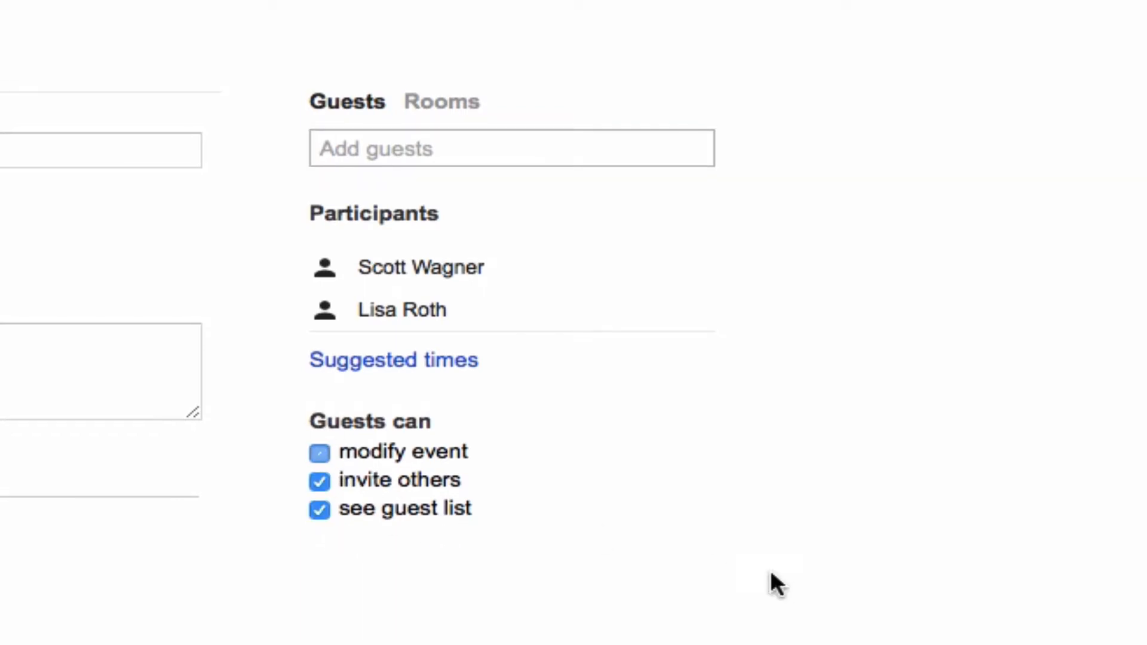
Add the available room HO Cafeteria to the event and look through the other available rooms
{"action": "left_click", "coordinate": [460, 112]}
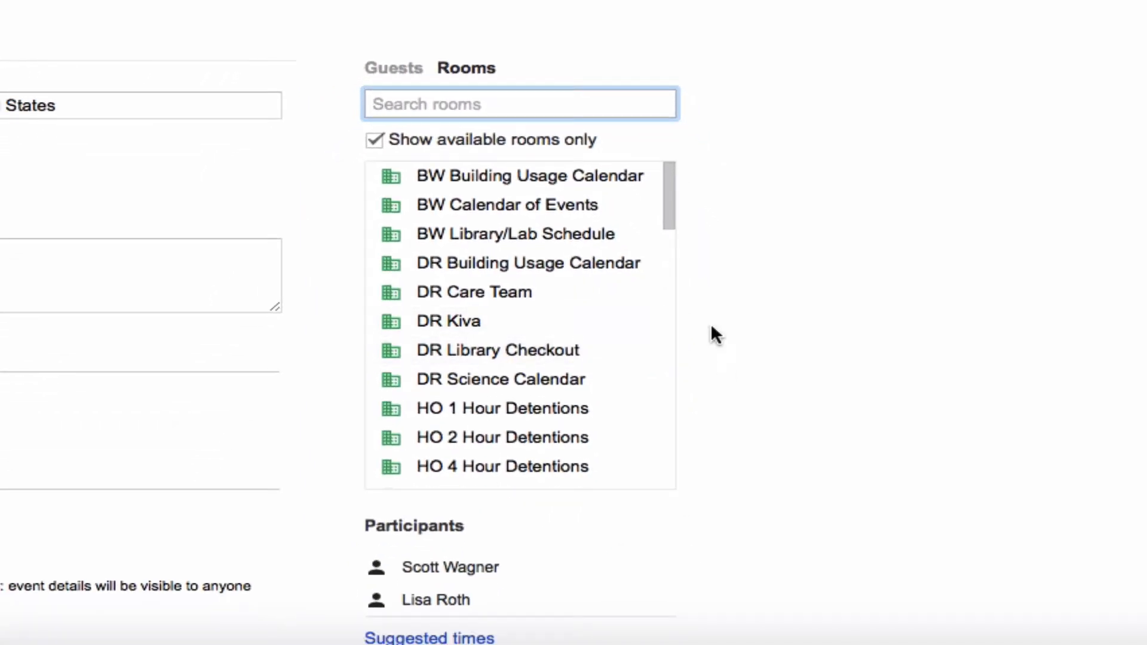
{"action": "left_click_drag", "start_coordinate": [670, 192], "coordinate": [665, 255]}
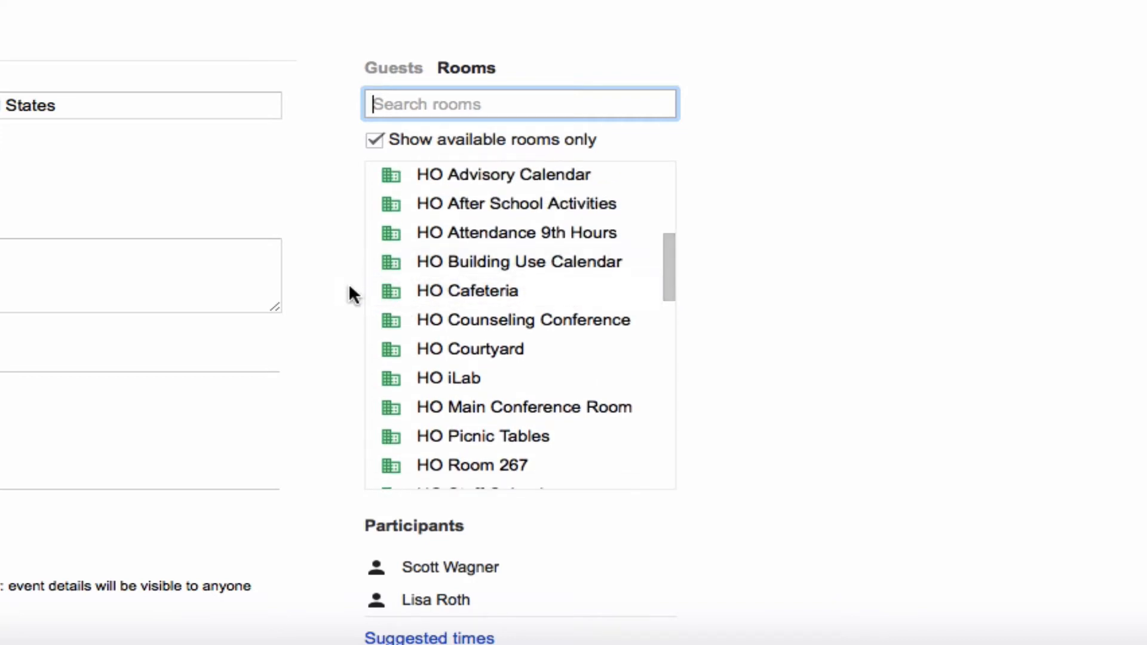
{"action": "left_click", "coordinate": [490, 293]}
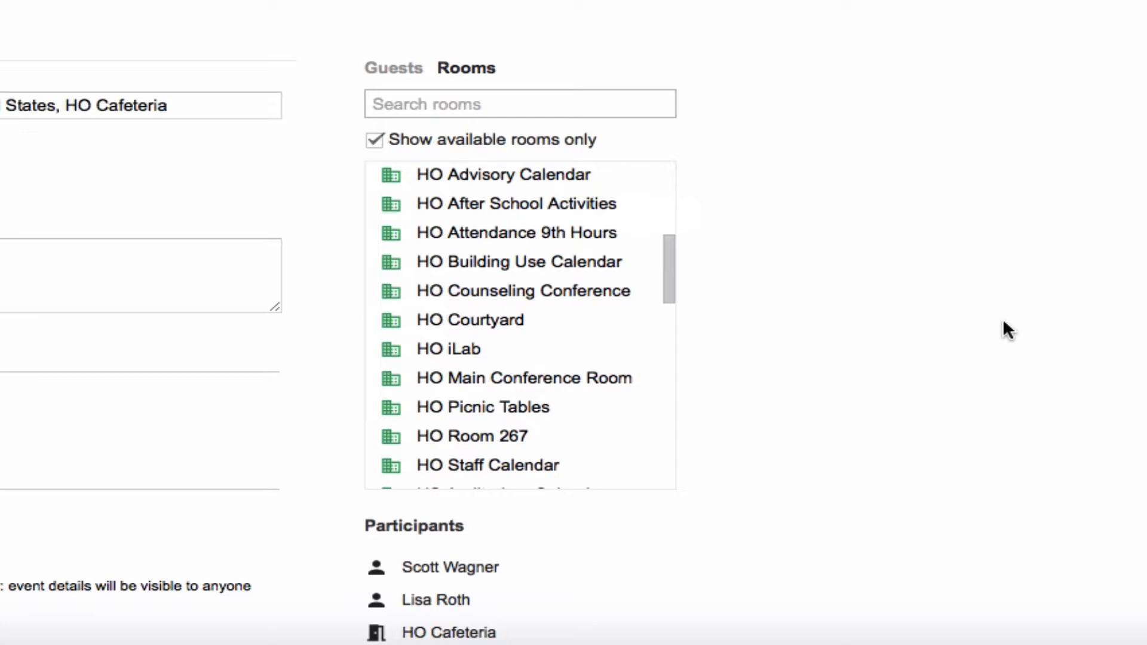
{"action": "left_click", "coordinate": [424, 104]}
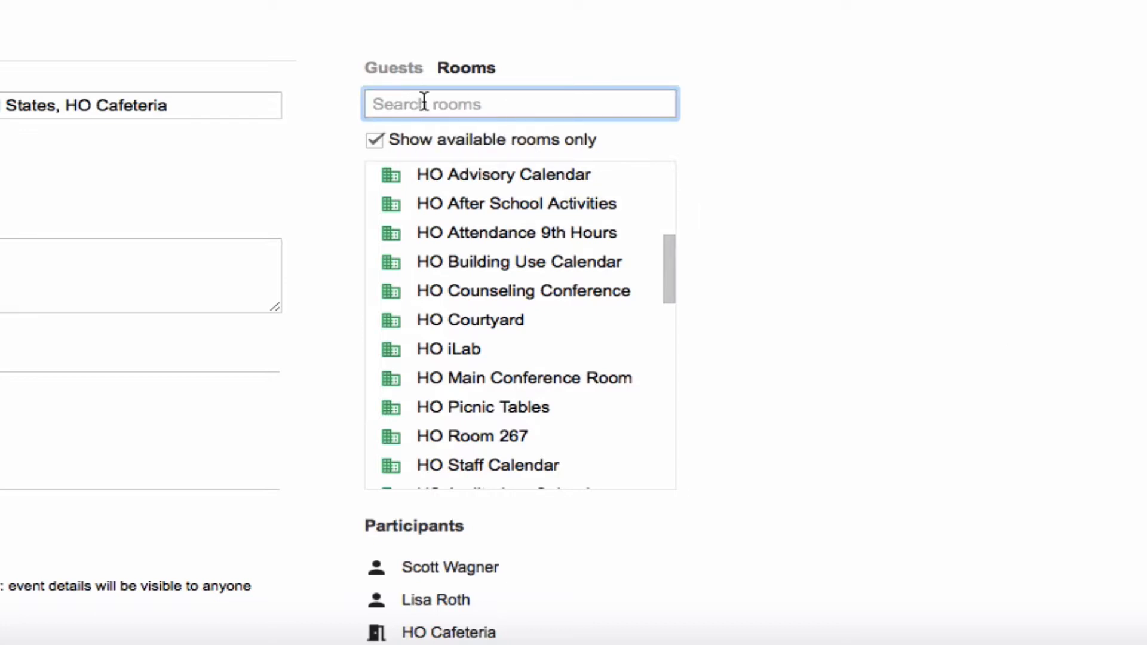
{"action": "left_click_drag", "start_coordinate": [669, 274], "coordinate": [622, 141]}
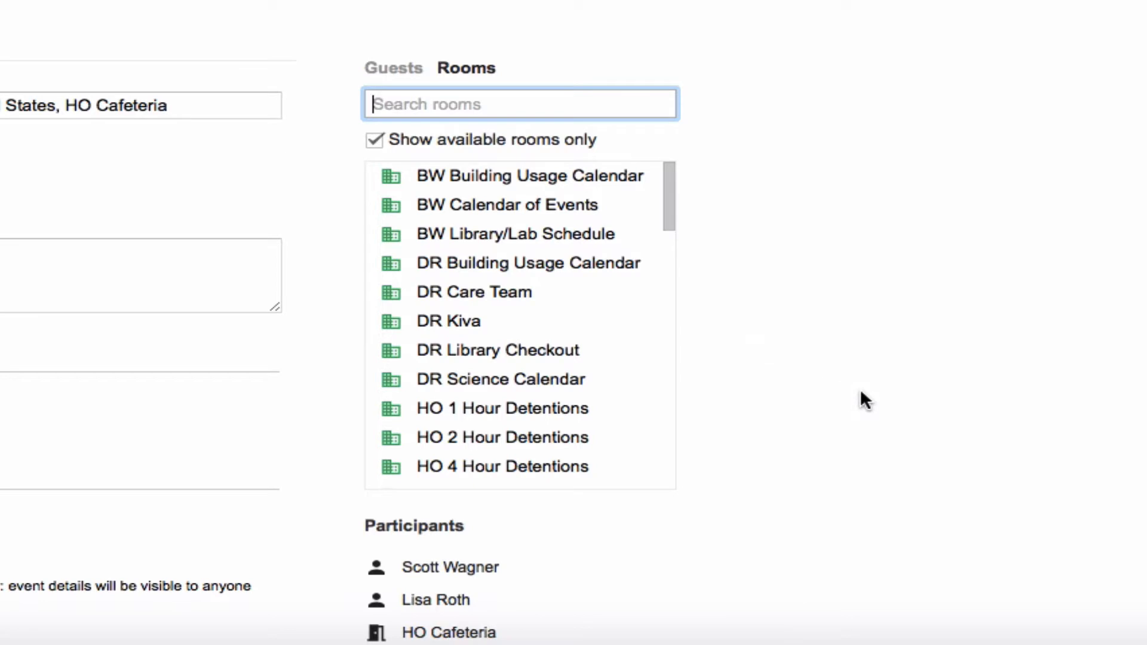
{"action": "scroll", "coordinate": [860, 395], "scroll_direction": "down", "scroll_amount": 3}
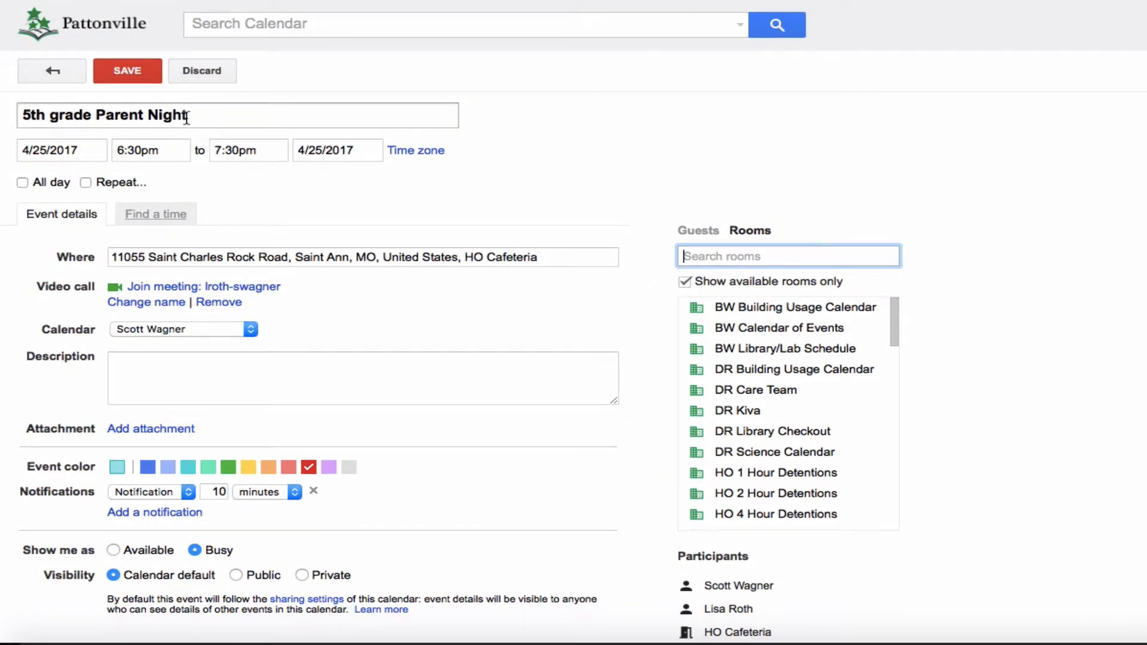
Save the 5th grade Parent Night event and send the invitations to its guests
{"action": "left_click", "coordinate": [128, 71]}
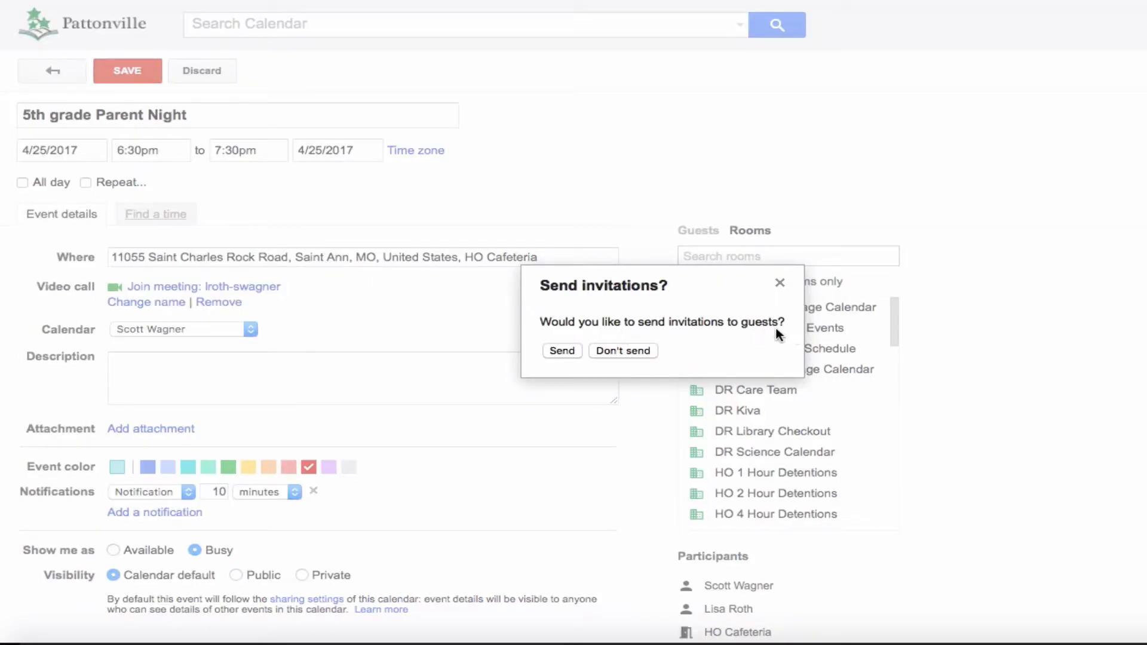
{"action": "right_click", "coordinate": [564, 349]}
{"action": "left_click", "coordinate": [550, 347]}
{"action": "left_click", "coordinate": [550, 347]}
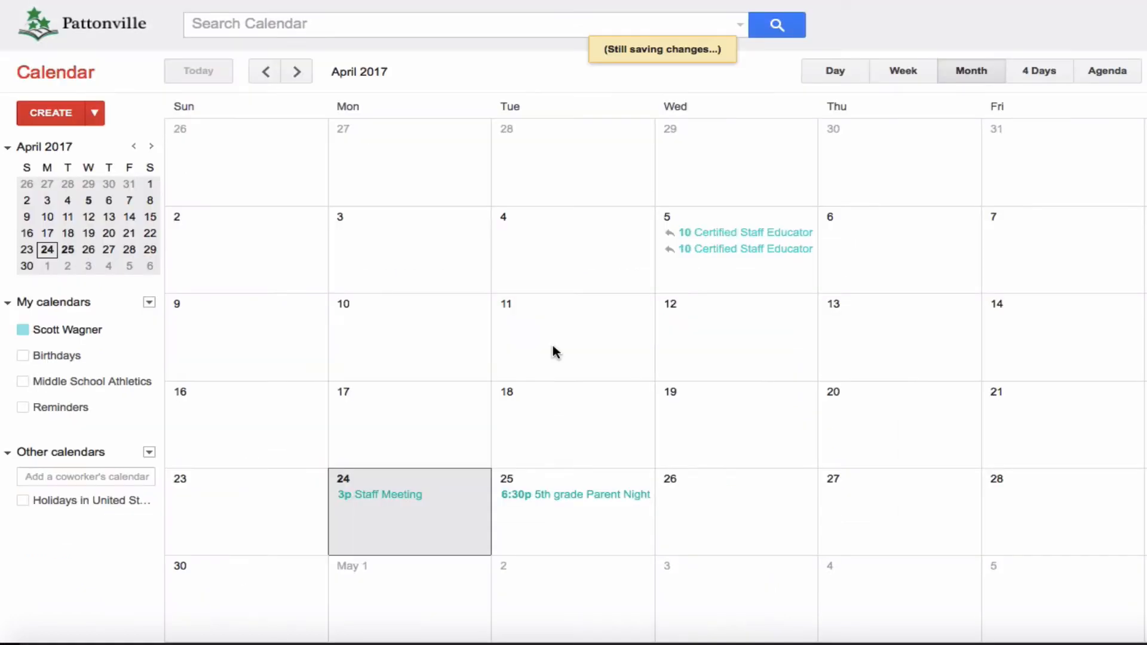
Browse the neighbouring months, return to April 2017 and view the summary of the 5th grade Parent Night event on April 25
{"action": "scroll", "coordinate": [577, 472], "scroll_direction": "up", "scroll_amount": 1}
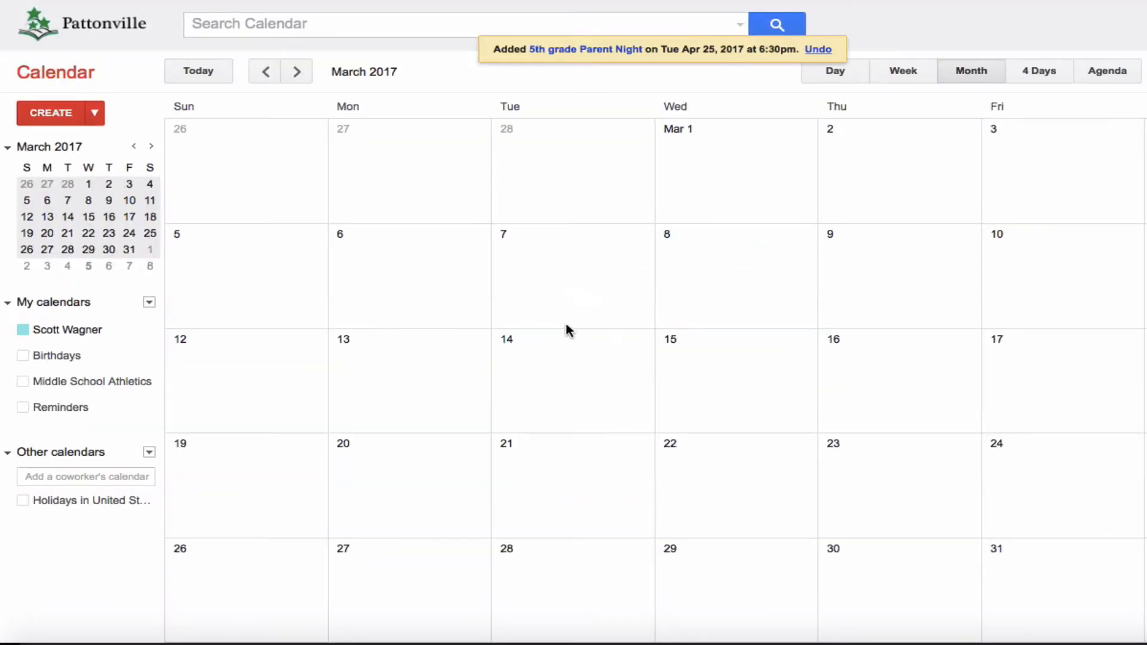
{"action": "scroll", "coordinate": [559, 338], "scroll_direction": "down", "scroll_amount": 1}
{"action": "scroll", "coordinate": [557, 343], "scroll_direction": "up", "scroll_amount": 1}
{"action": "scroll", "coordinate": [577, 418], "scroll_direction": "up", "scroll_amount": 2}
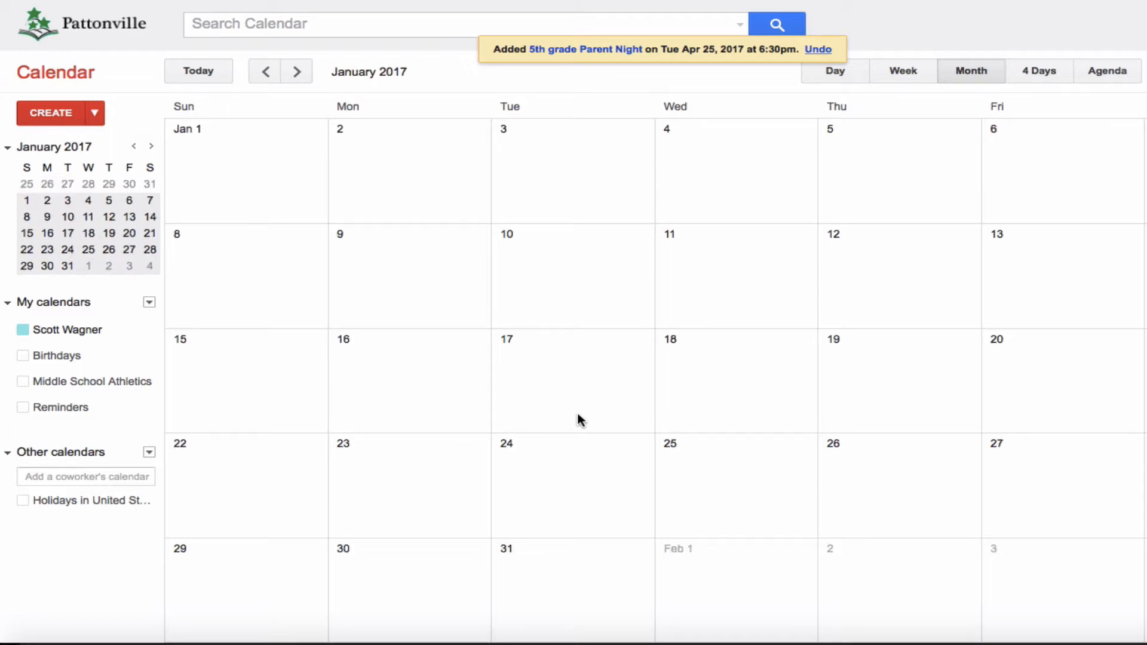
{"action": "scroll", "coordinate": [627, 423], "scroll_direction": "down", "scroll_amount": 3}
{"action": "left_click", "coordinate": [594, 496]}
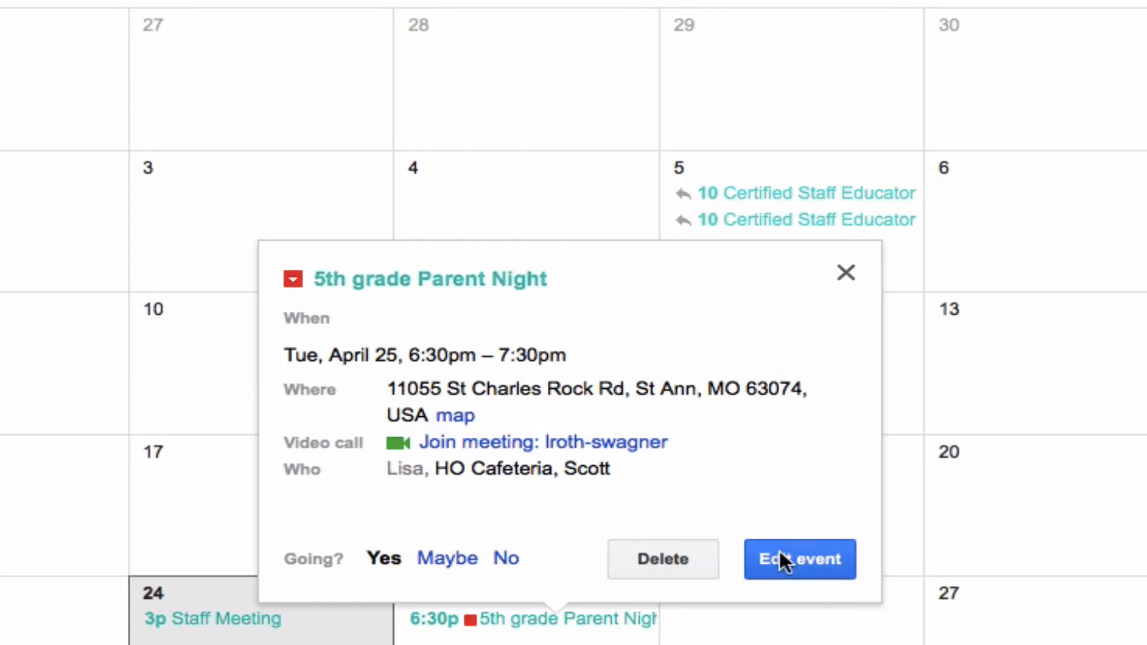
{"action": "left_click", "coordinate": [846, 272]}
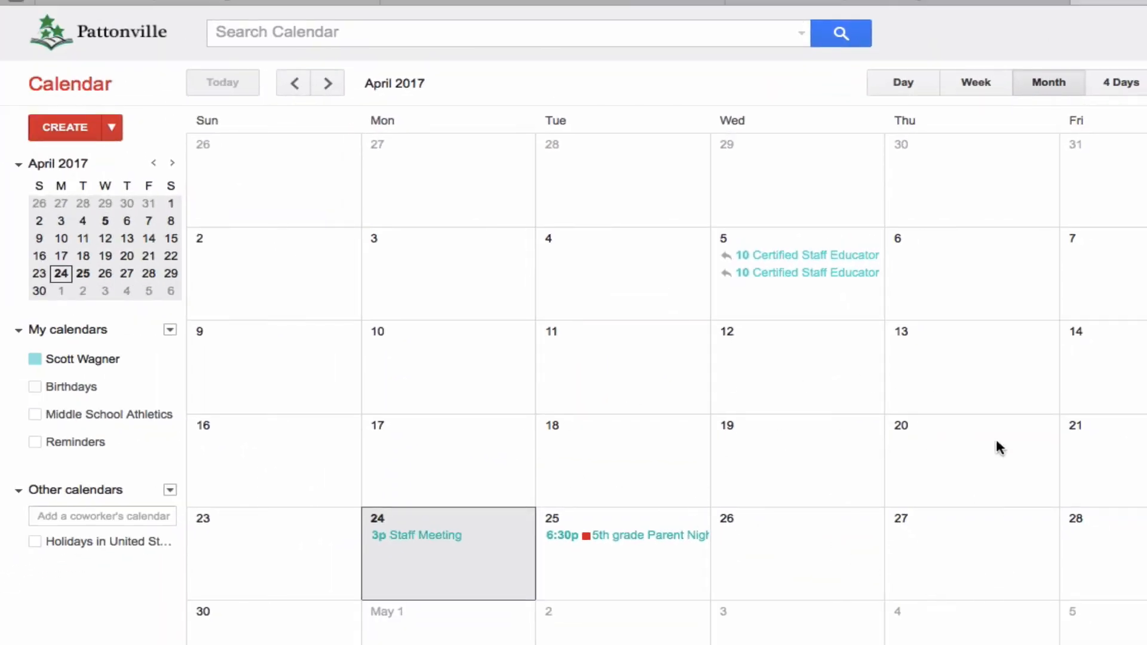
Start a new event on Thursday, May 18, 2017, open its detailed editing page and leave it without saving
{"action": "scroll", "coordinate": [954, 444], "scroll_direction": "down", "scroll_amount": 1}
{"action": "left_click", "coordinate": [954, 444]}
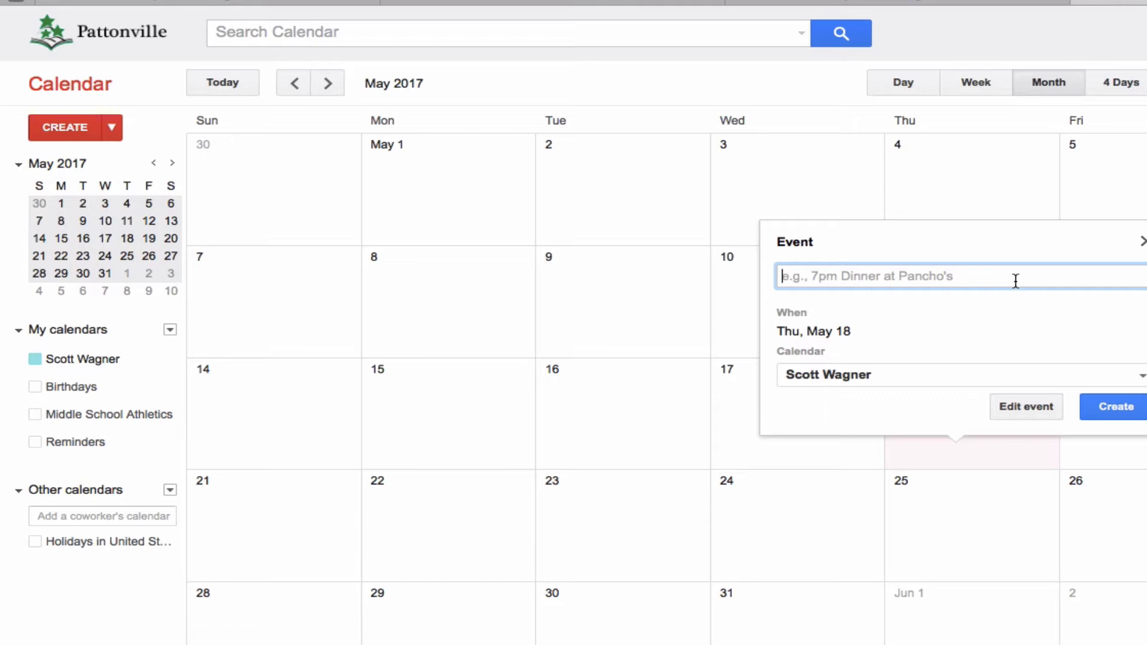
{"action": "left_click", "coordinate": [1029, 408]}
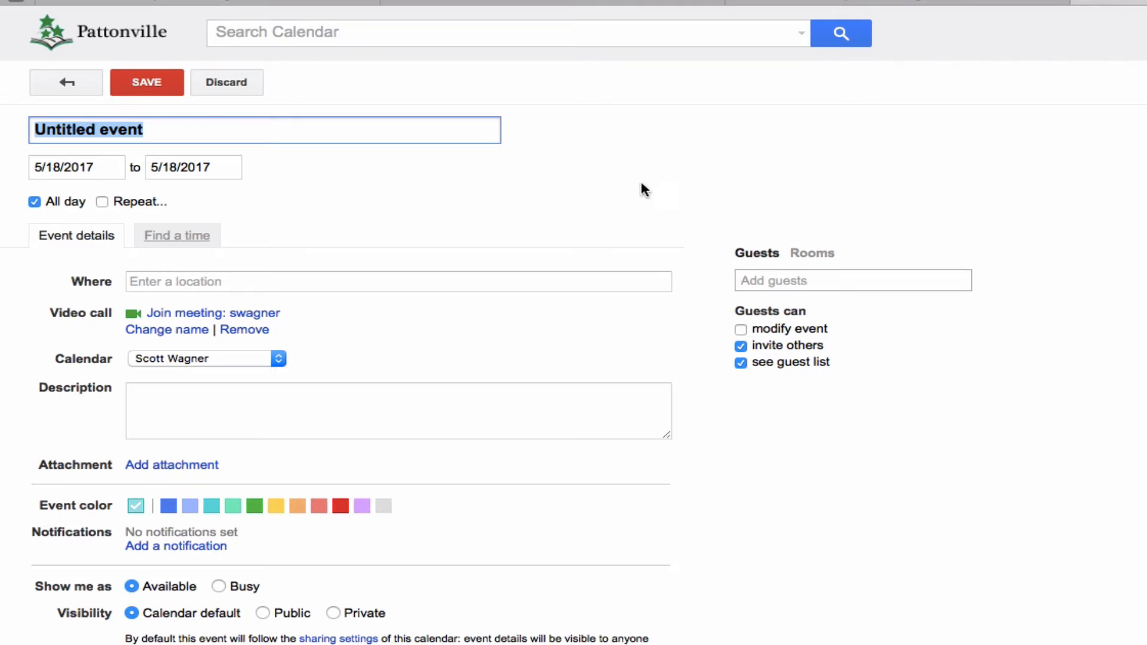
{"action": "left_click", "coordinate": [66, 84]}
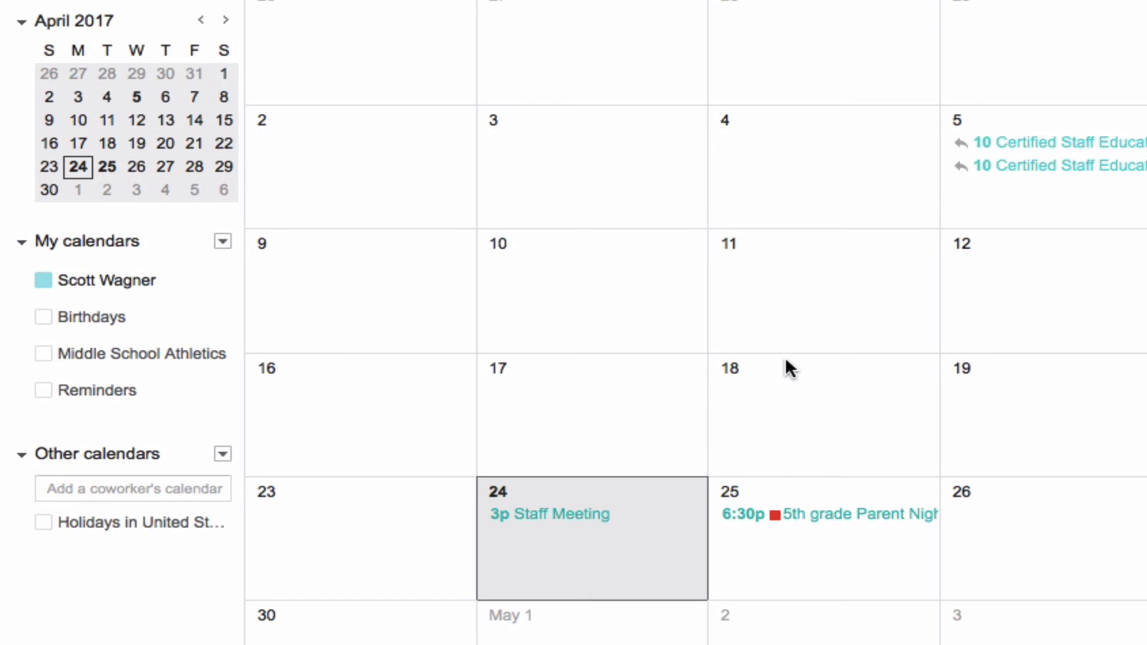
Show the Holidays in United States calendar and view the details of Thomas Jefferson's Birthday on April 13
{"action": "left_click", "coordinate": [158, 521]}
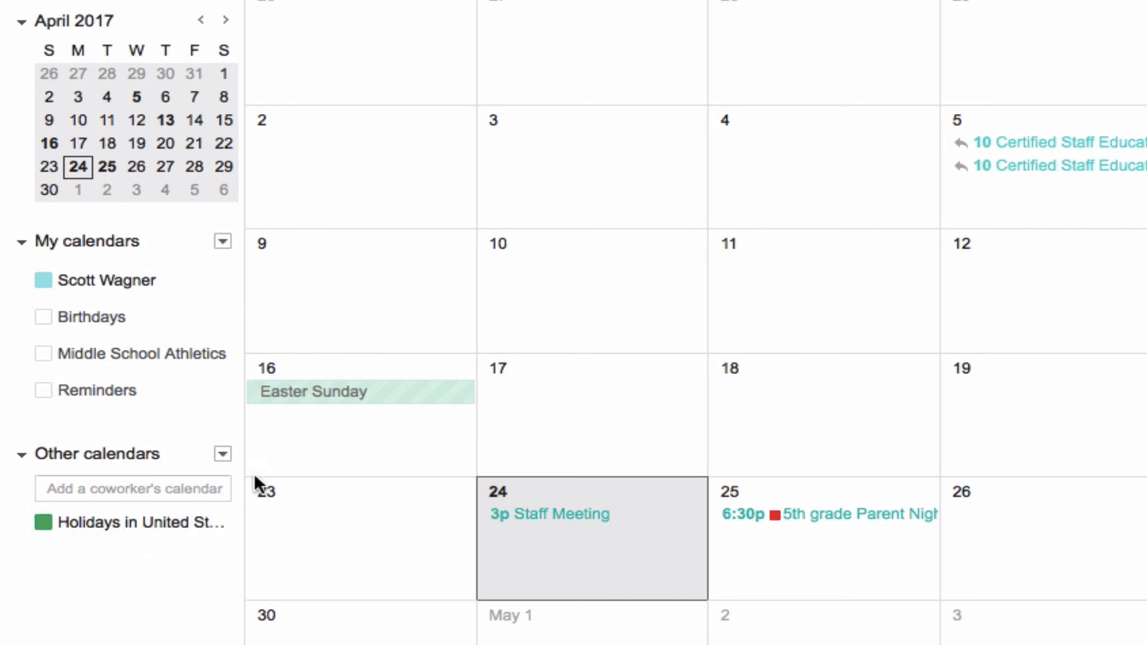
{"action": "left_click", "coordinate": [950, 327]}
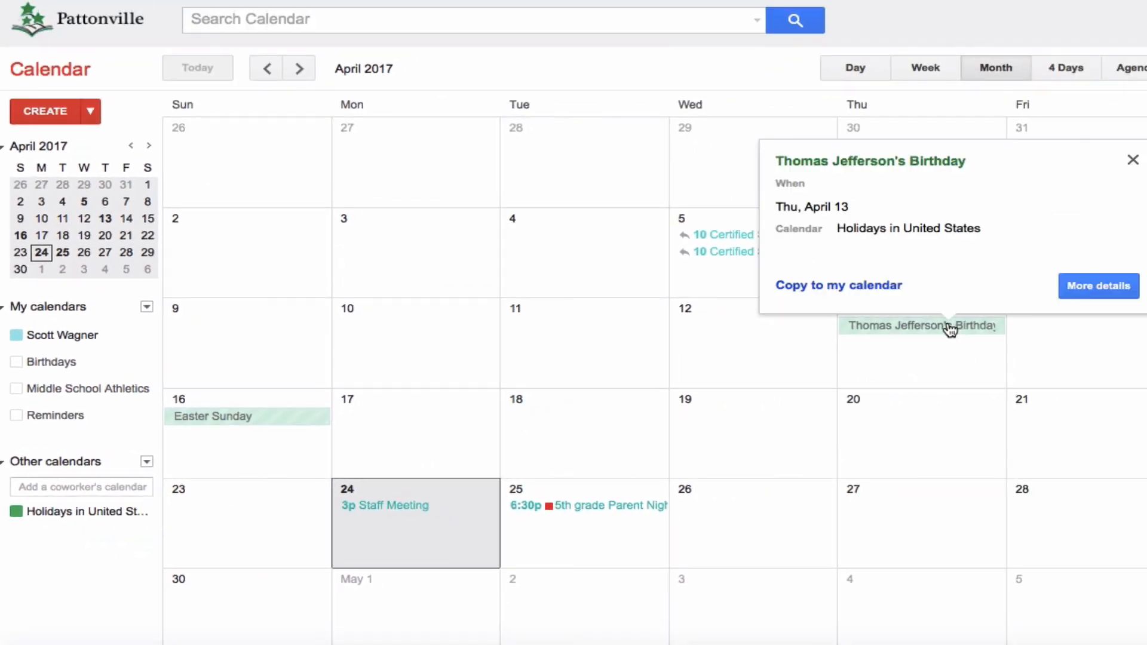
{"action": "left_click", "coordinate": [950, 328]}
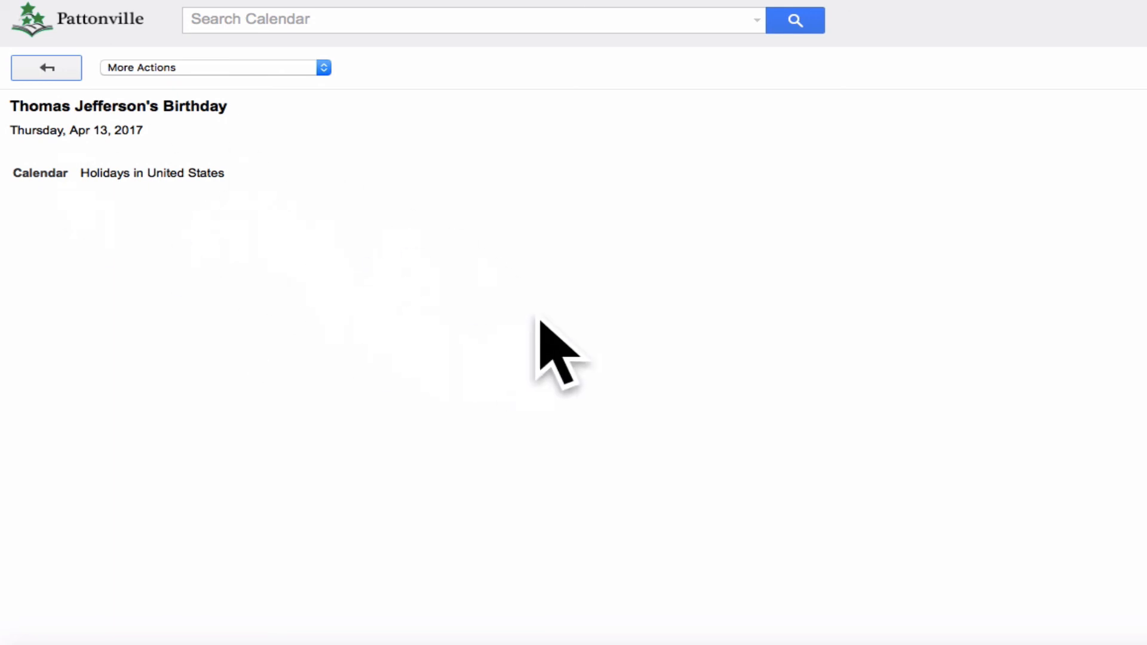
{"action": "left_click", "coordinate": [55, 68]}
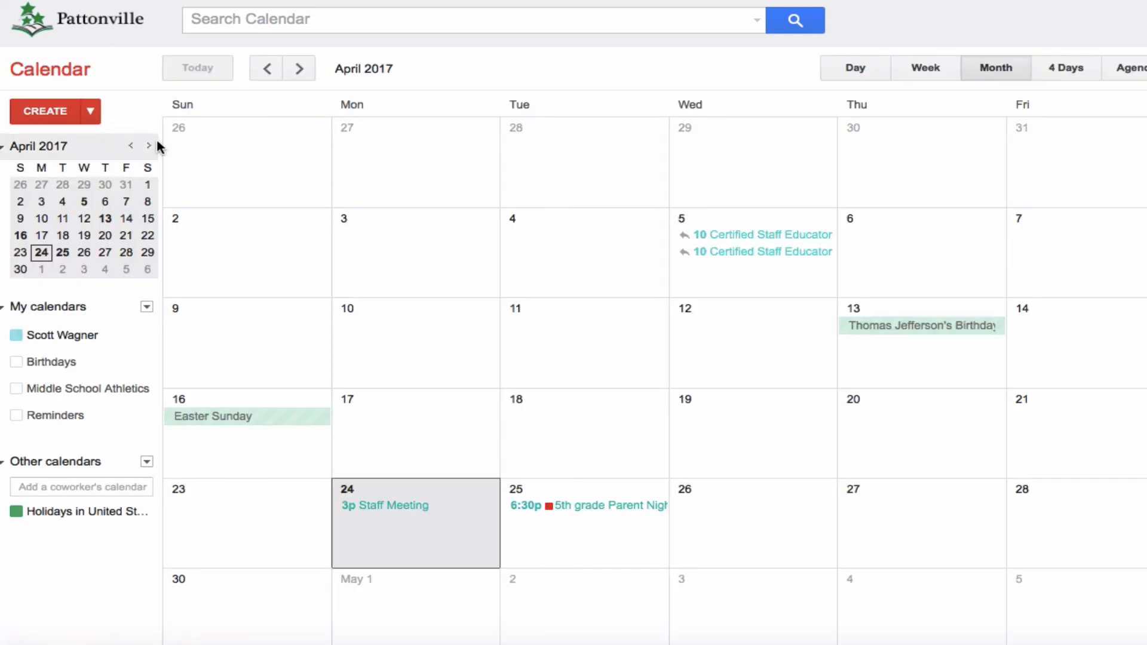
{"action": "left_click", "coordinate": [942, 325]}
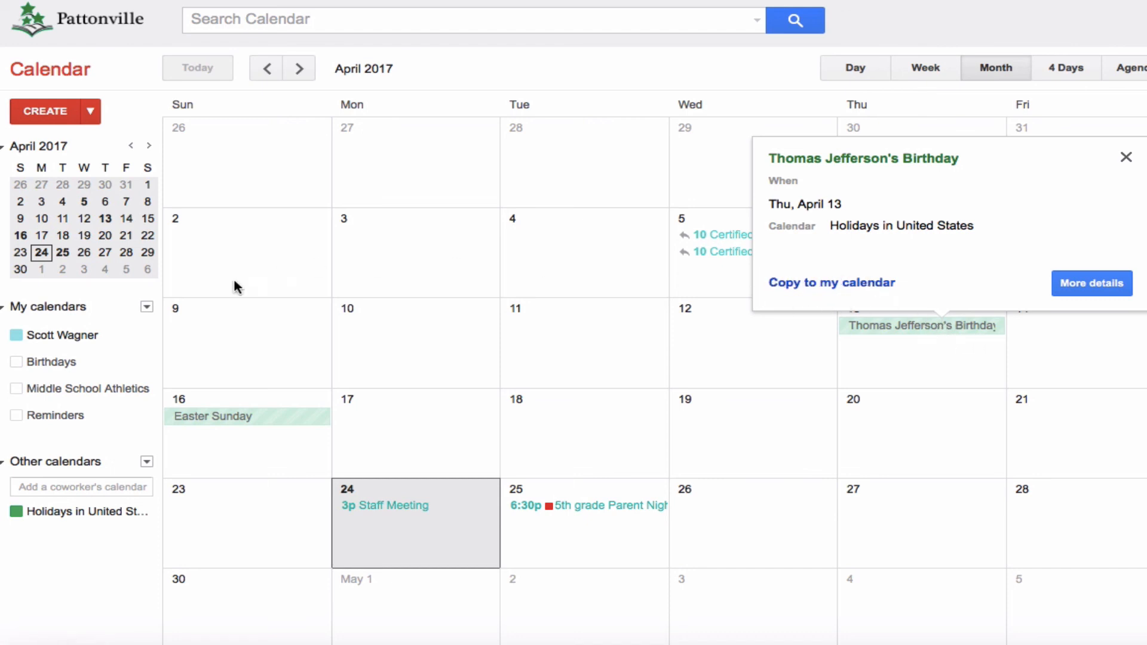
{"action": "left_click", "coordinate": [95, 358]}
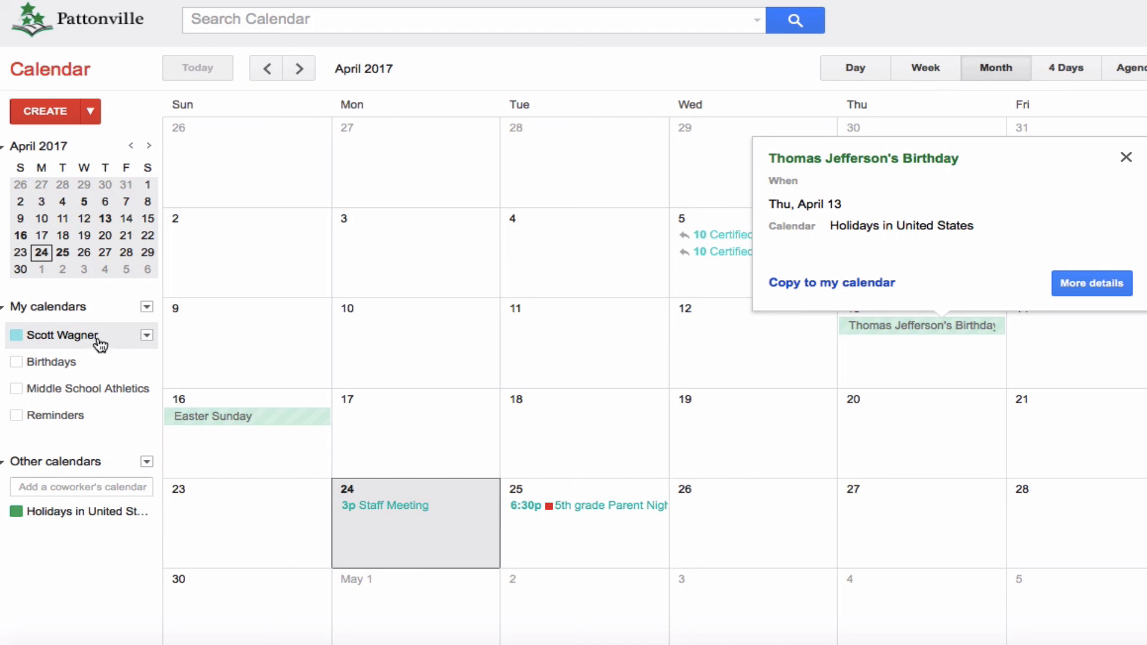